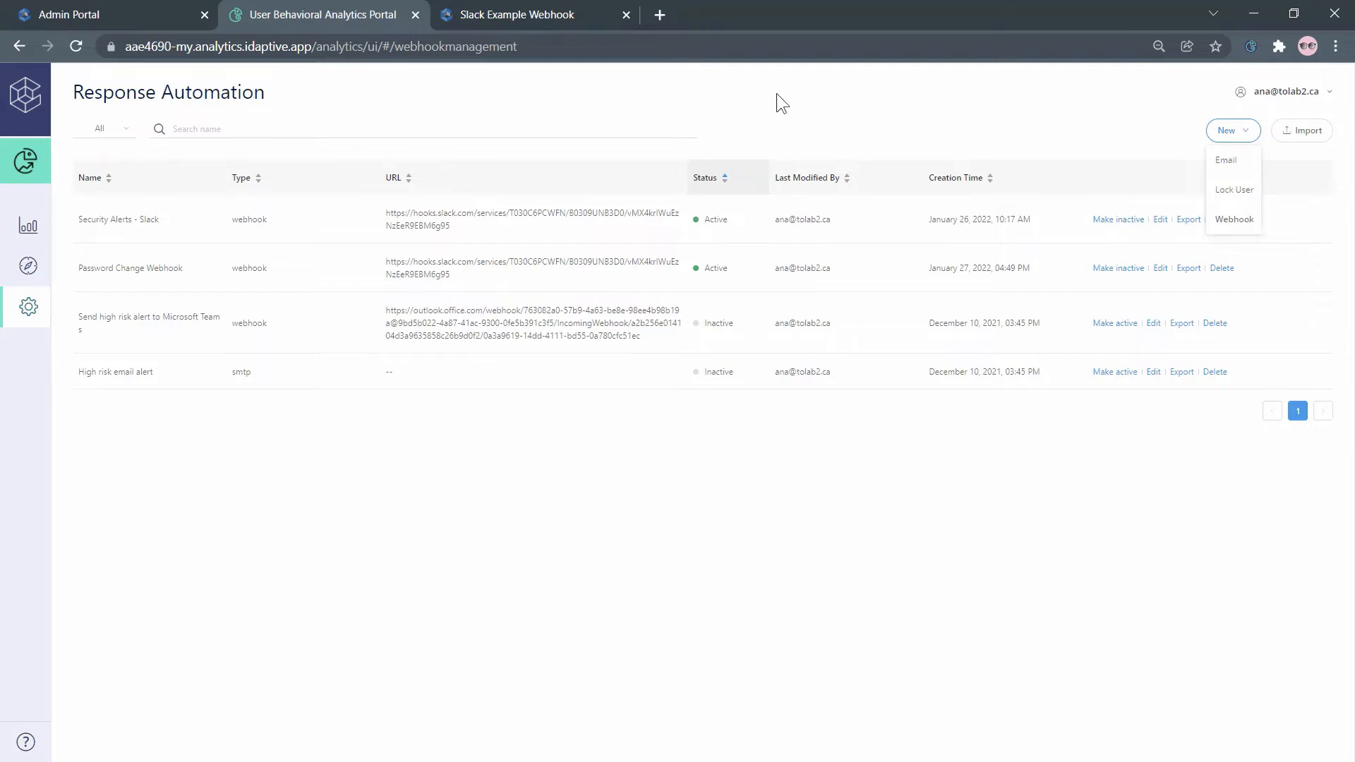
Step: Switch to the Slack Example Webhook documentation and review its HTTP method and content type requirements
left_click(525, 11)
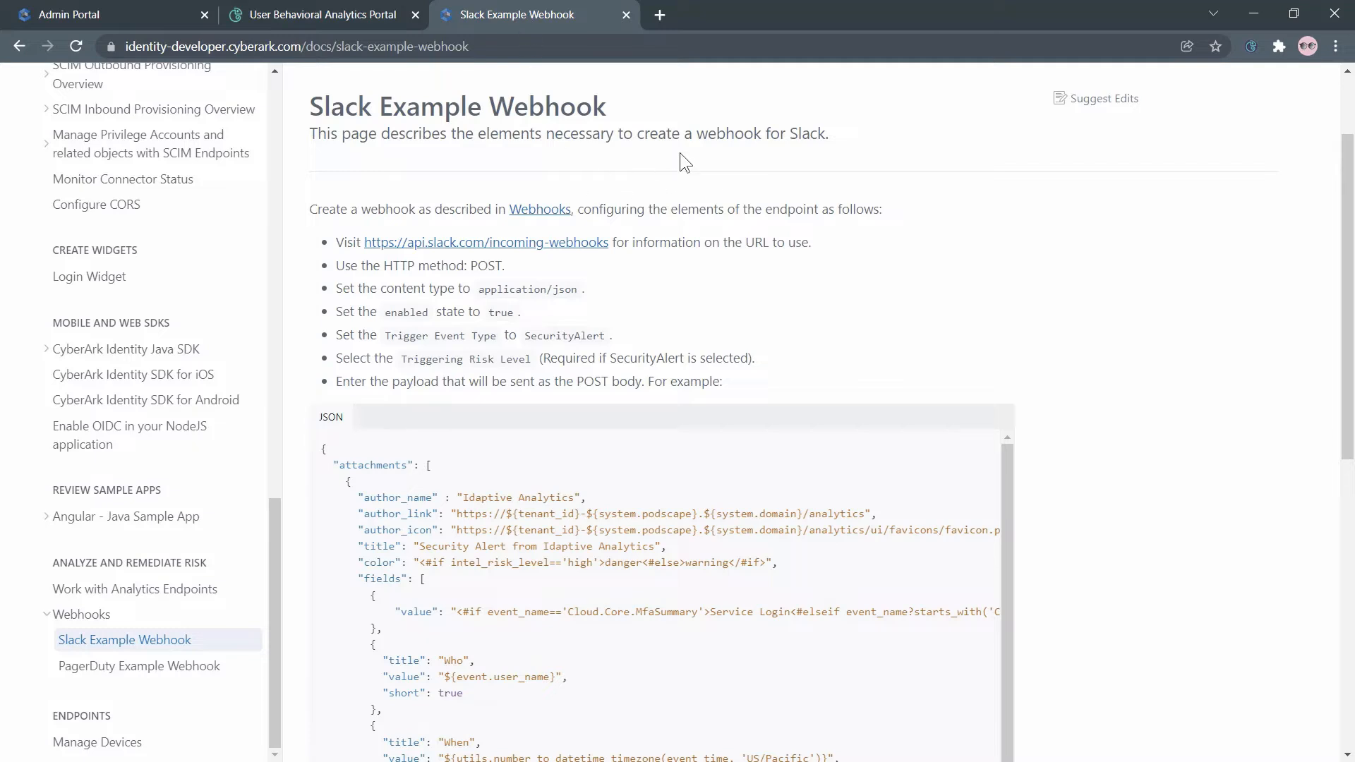
left_click(539, 46)
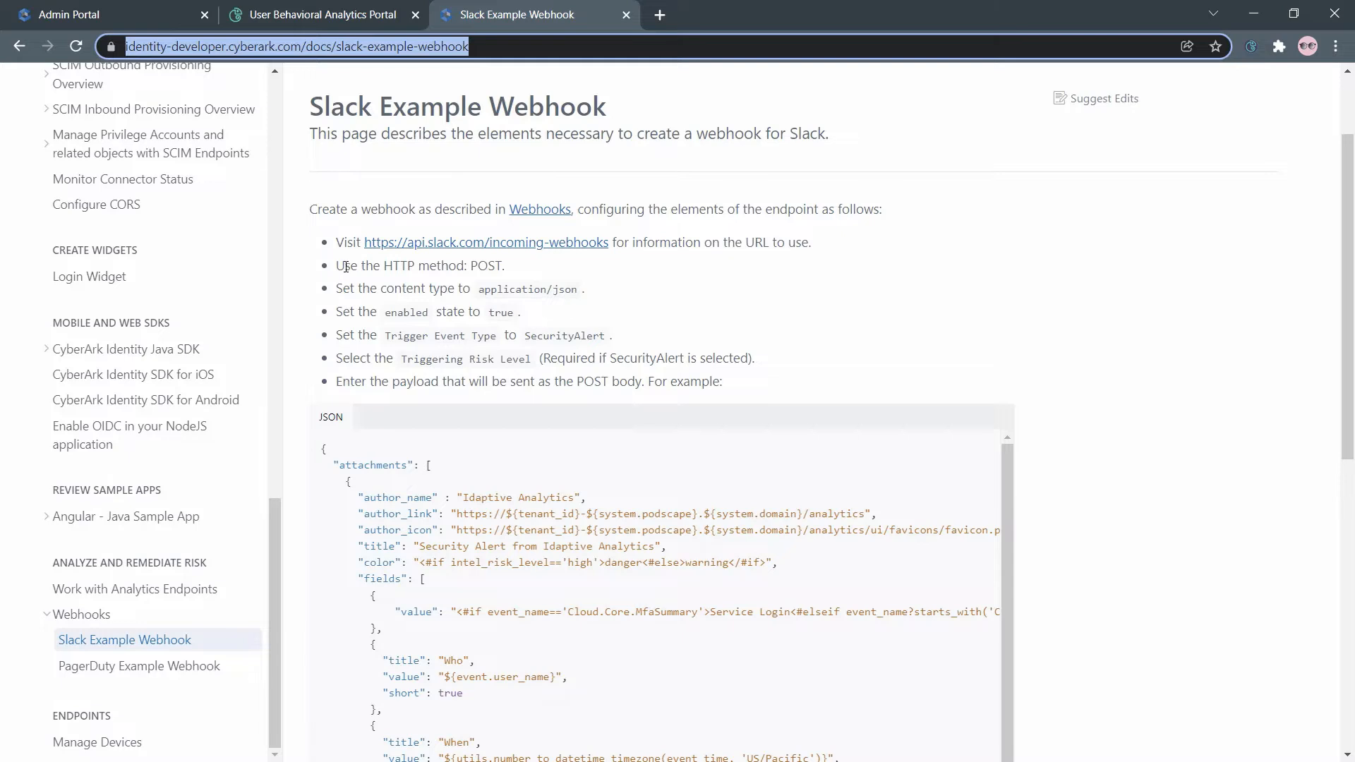
left_click_drag(345, 269, 779, 288)
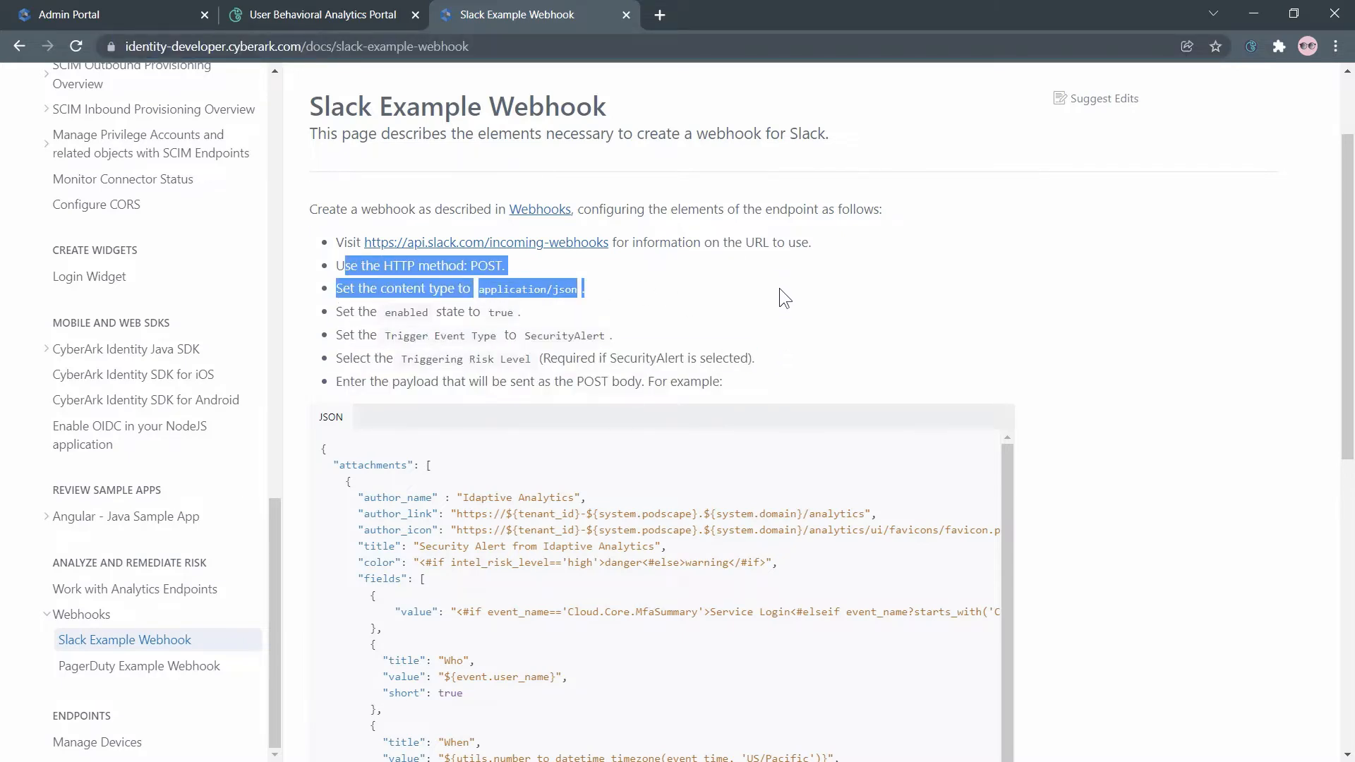
left_click(777, 292)
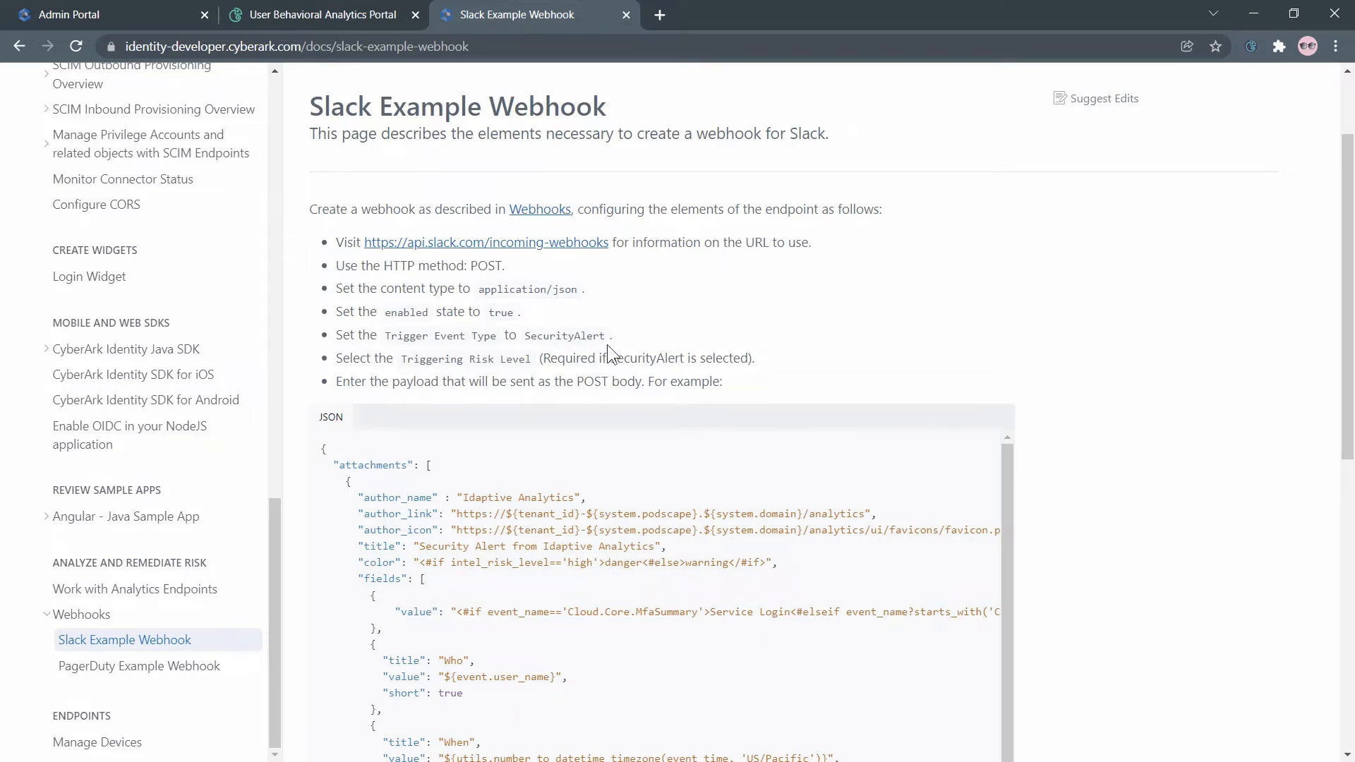
Step: Return to Response Automation, open the Security Alerts - Slack webhook for editing, and review its name and description
left_click(316, 10)
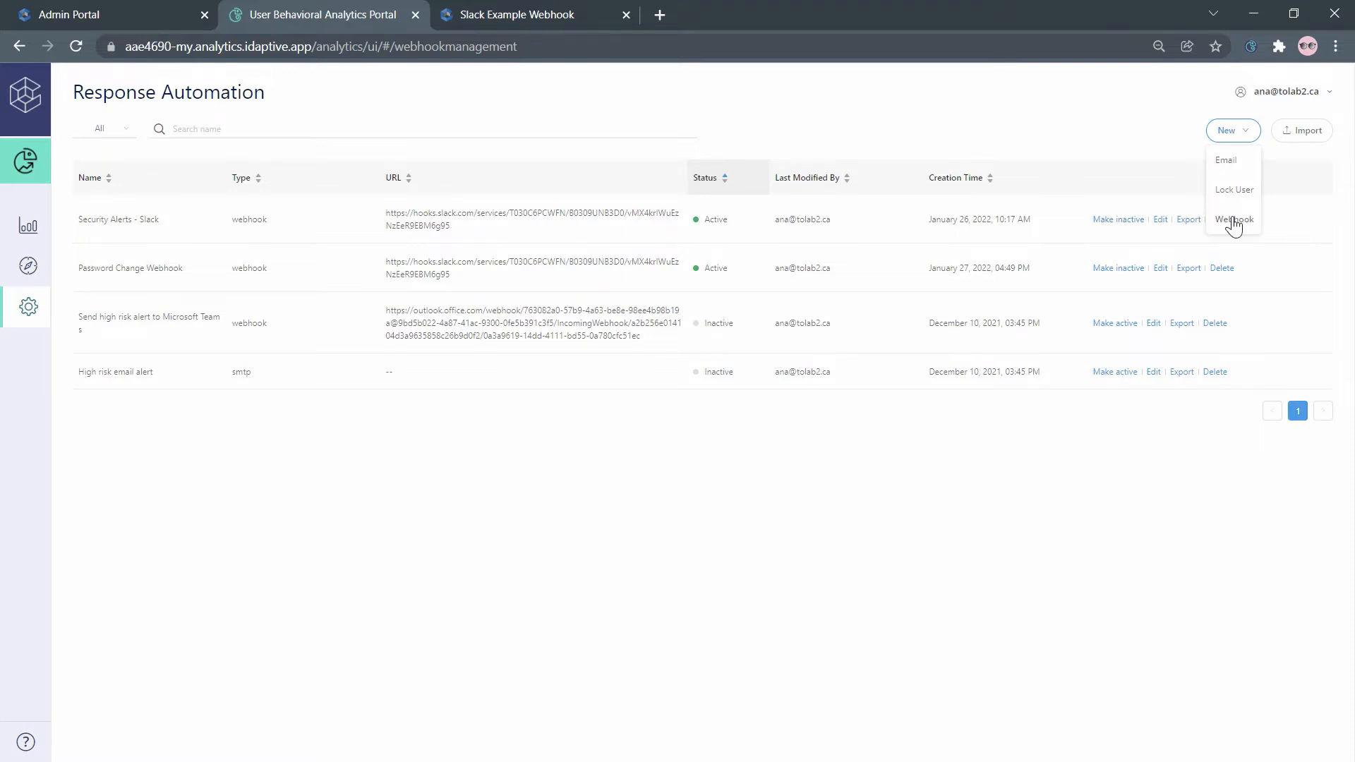
left_click(1161, 221)
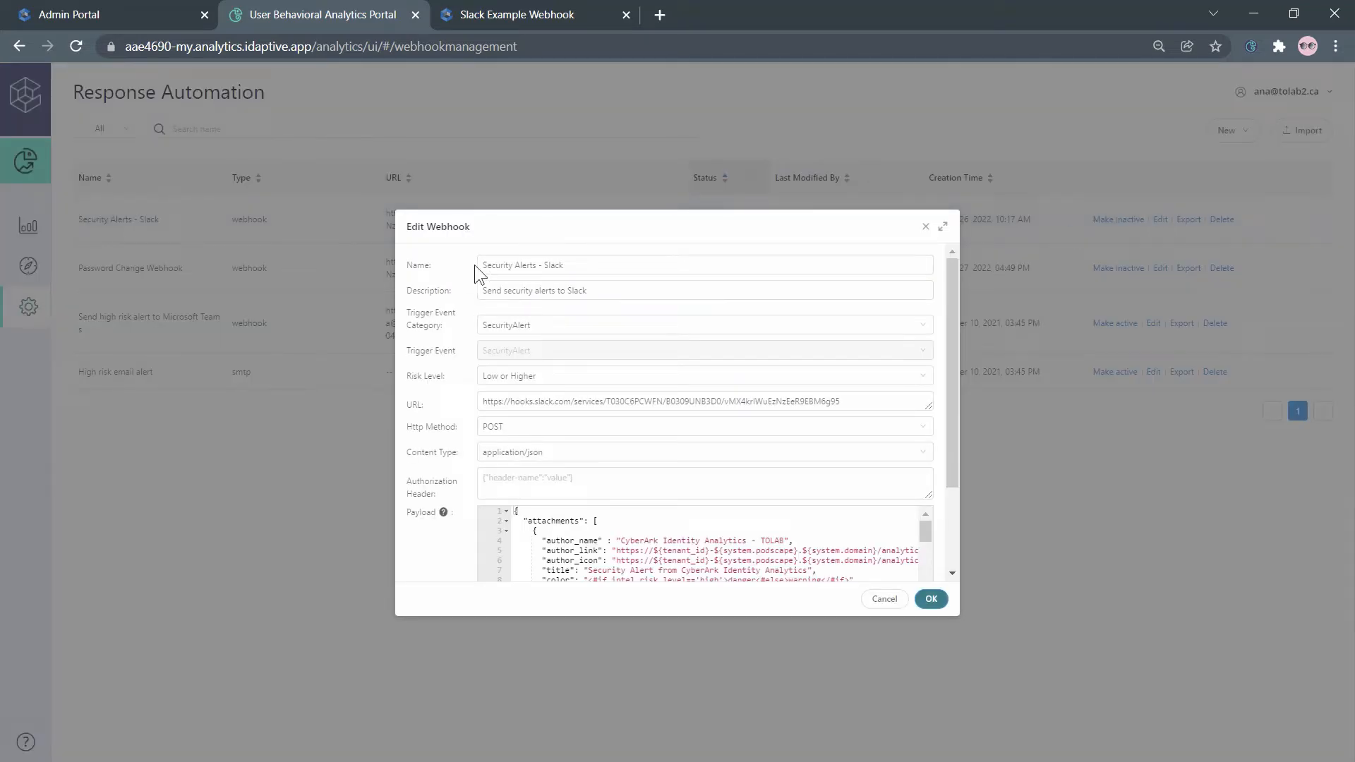
left_click_drag(477, 264, 607, 290)
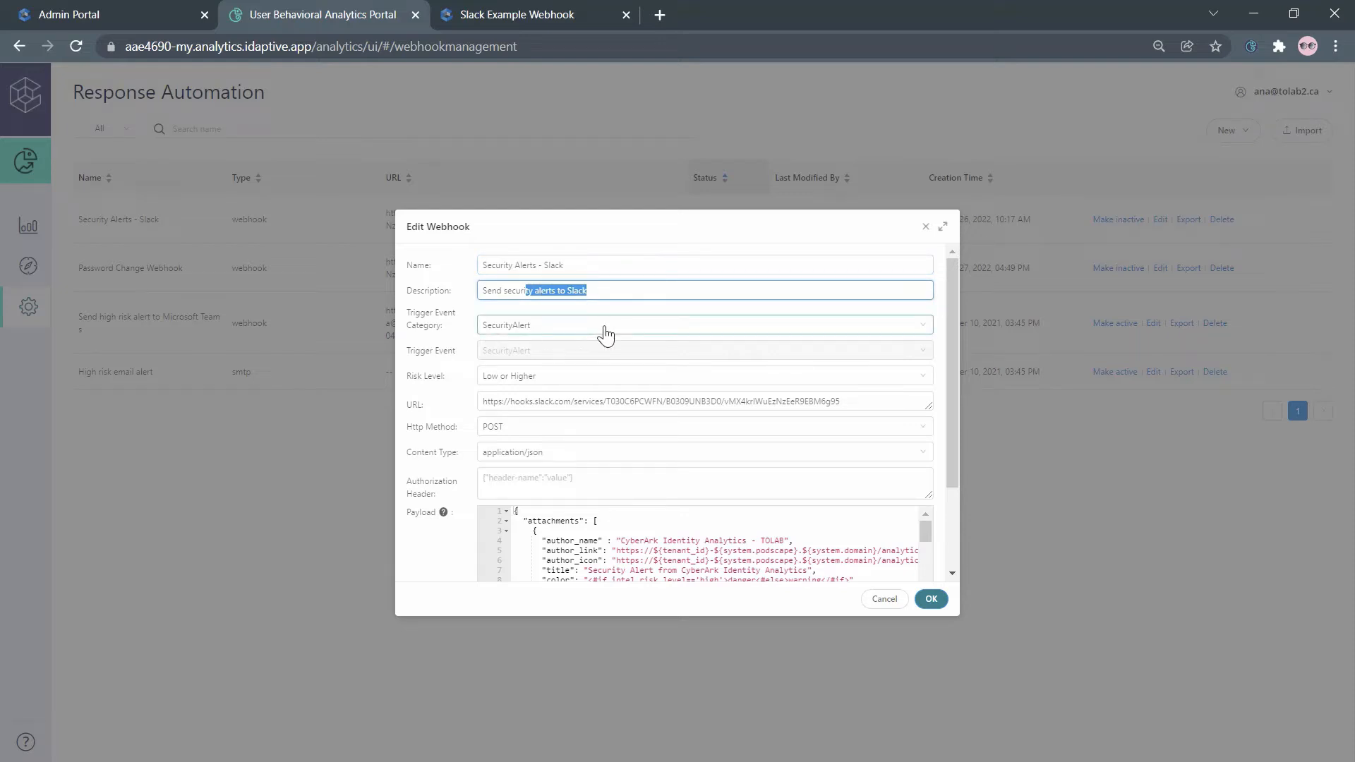
Step: Check the Trigger Event Type instruction in the Slack Example Webhook documentation
left_click(565, 10)
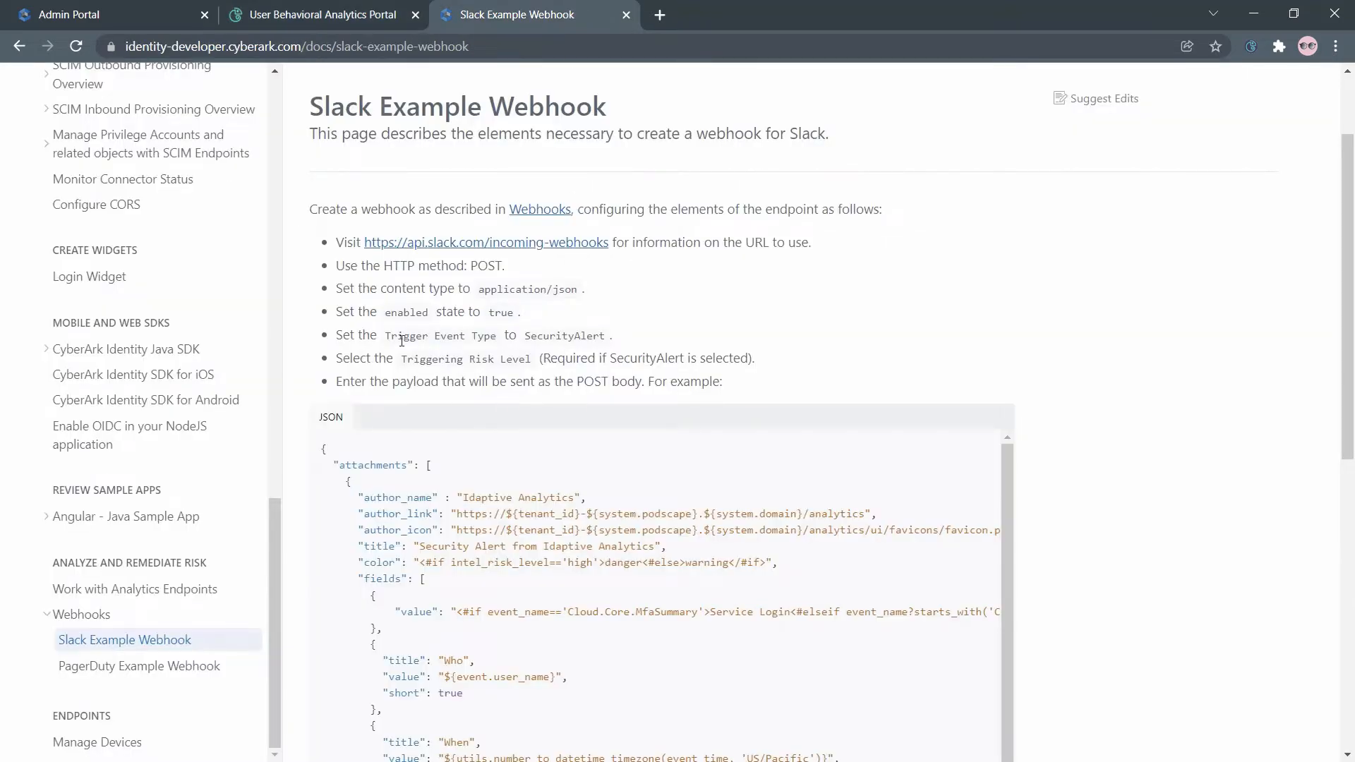
left_click_drag(358, 337, 492, 338)
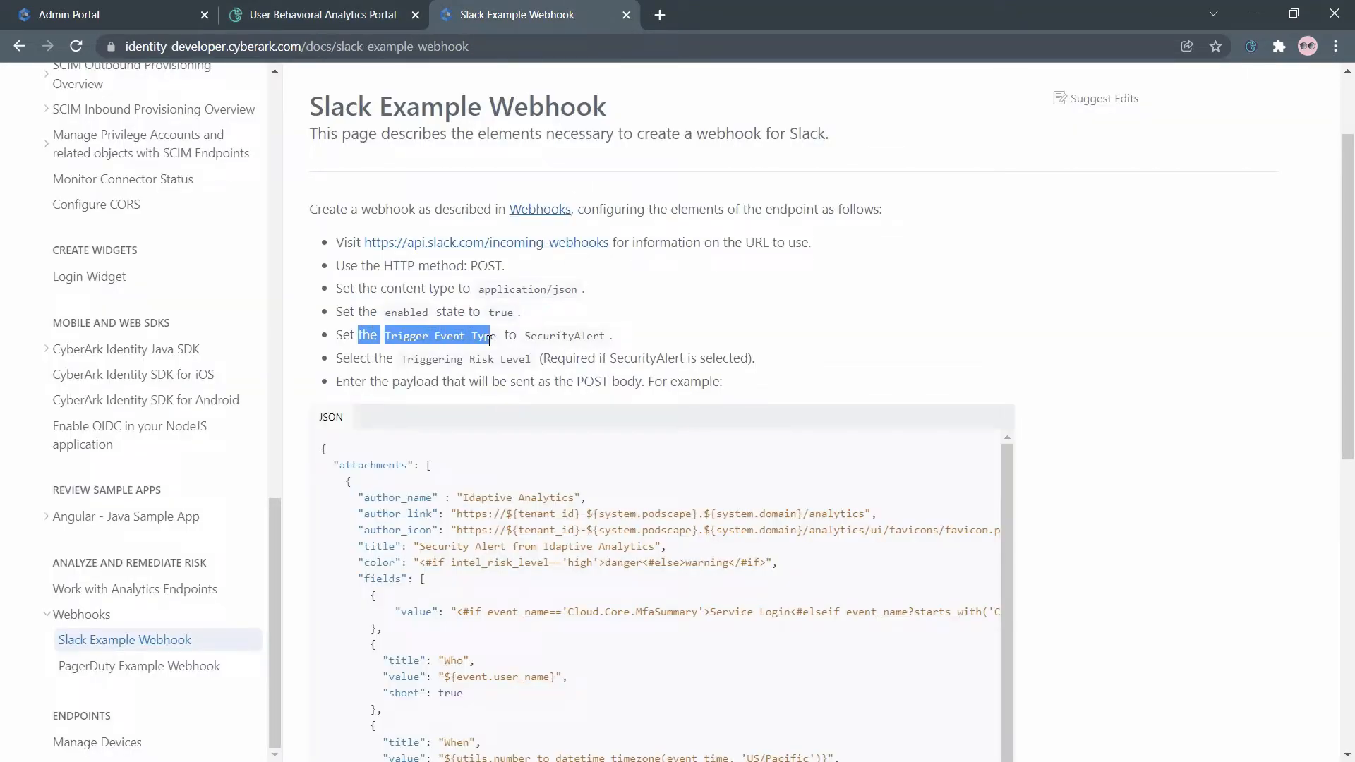
left_click(553, 324)
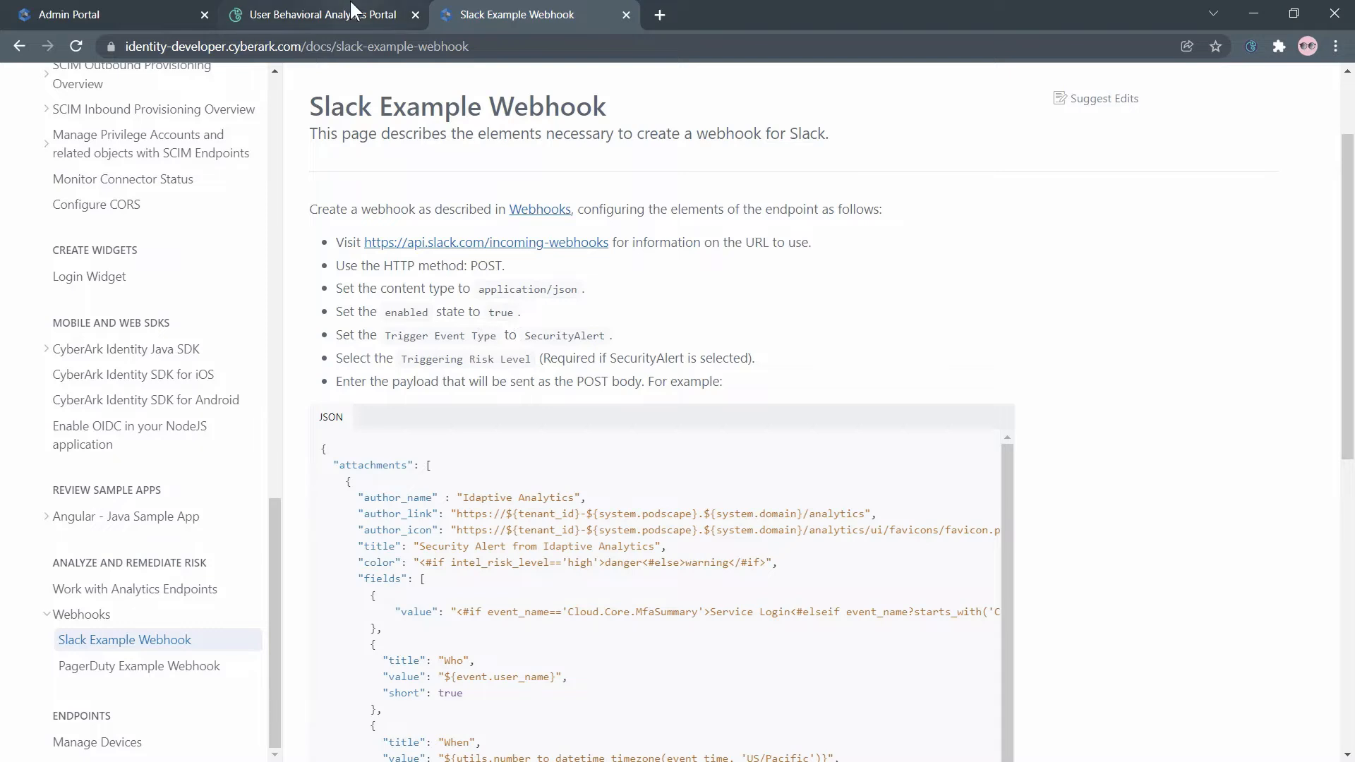
Step: Back in the Security Alerts - Slack webhook, examine the available risk levels and the endpoint URL
left_click(386, 20)
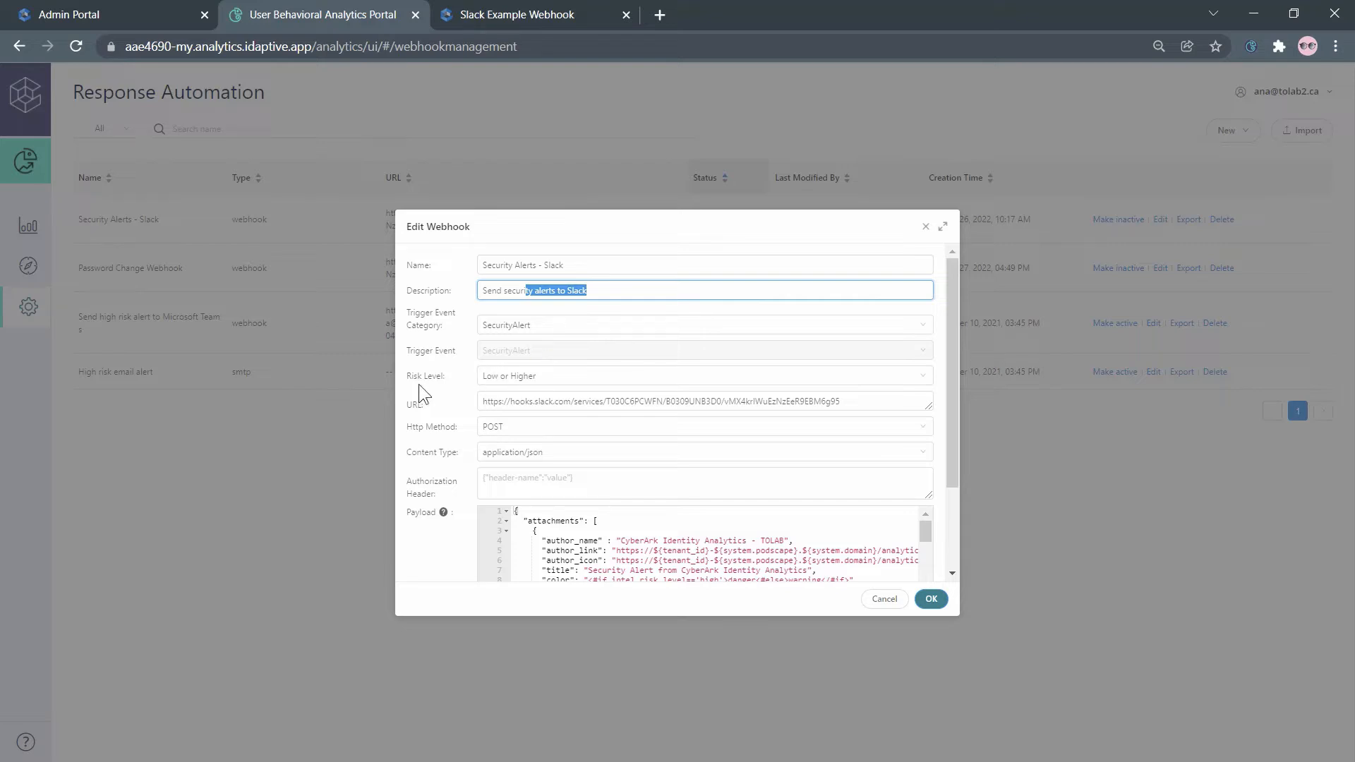
left_click(555, 387)
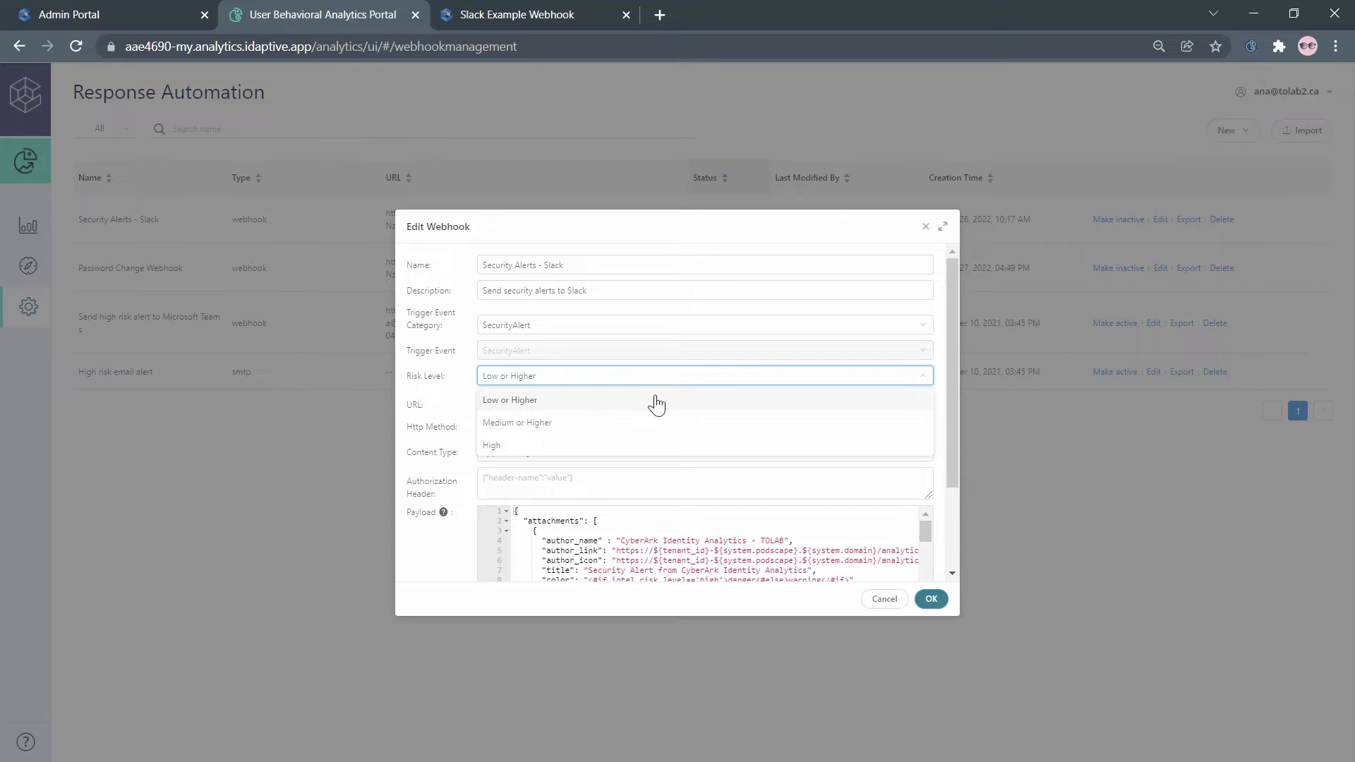
left_click(455, 391)
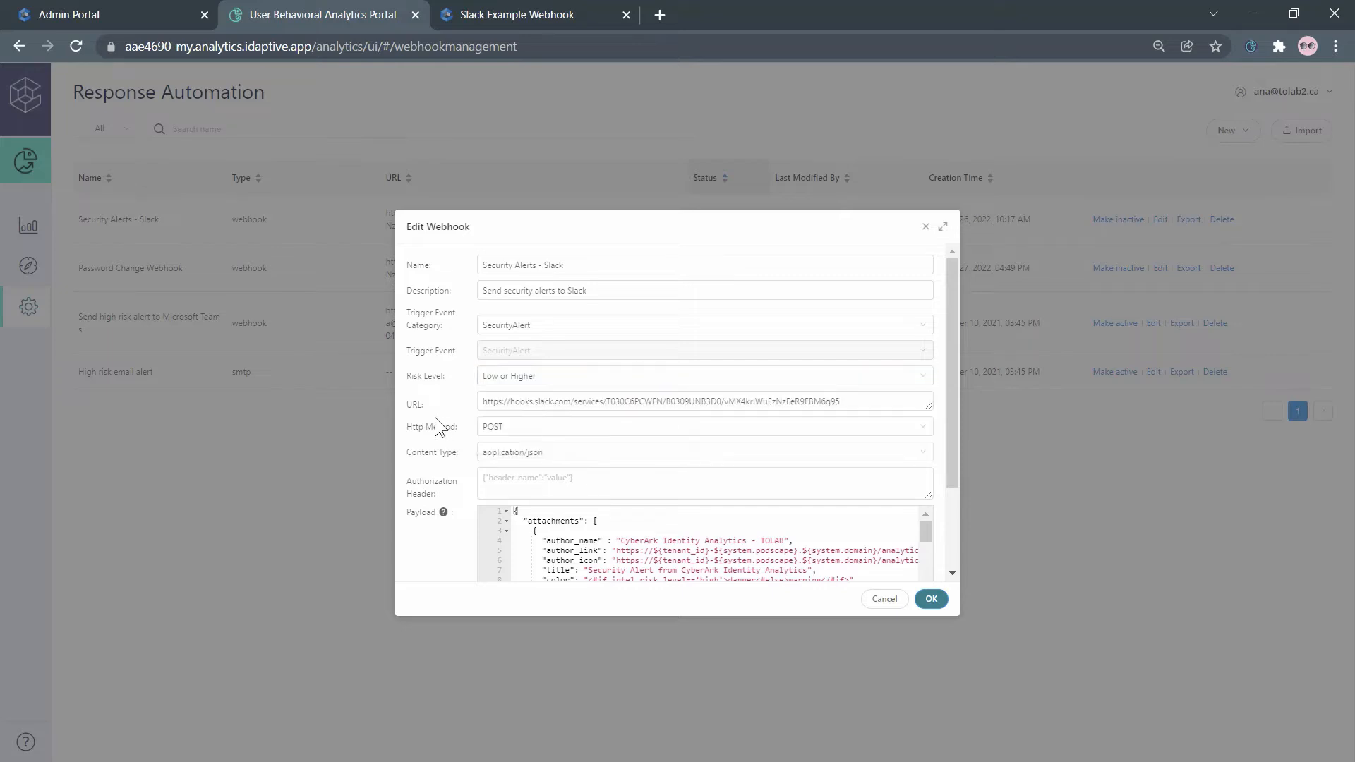
left_click(841, 403)
scroll(450, 514, "down", 3)
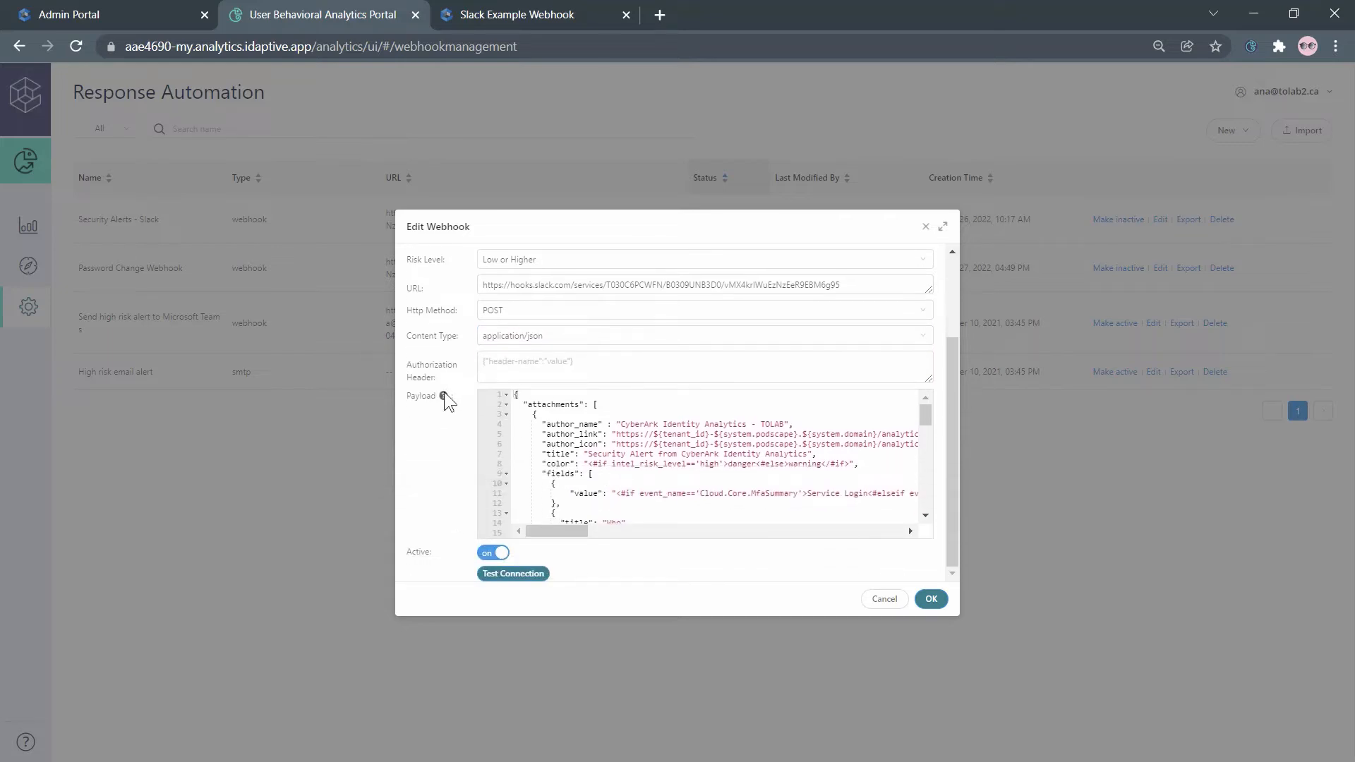
Step: Compare the documentation's sample JSON payload with the payload of the Security Alerts - Slack webhook
left_click(539, 16)
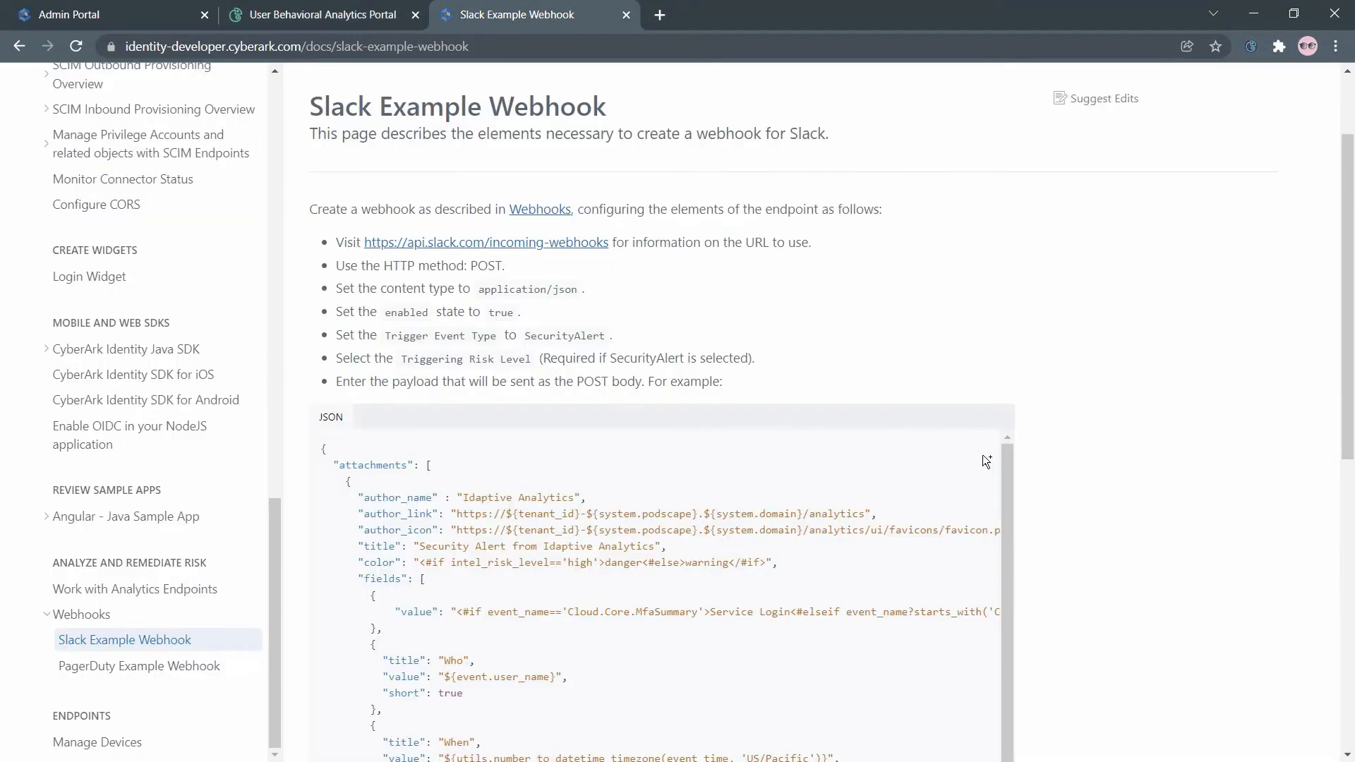
mouse_move(994, 446)
left_click(343, 16)
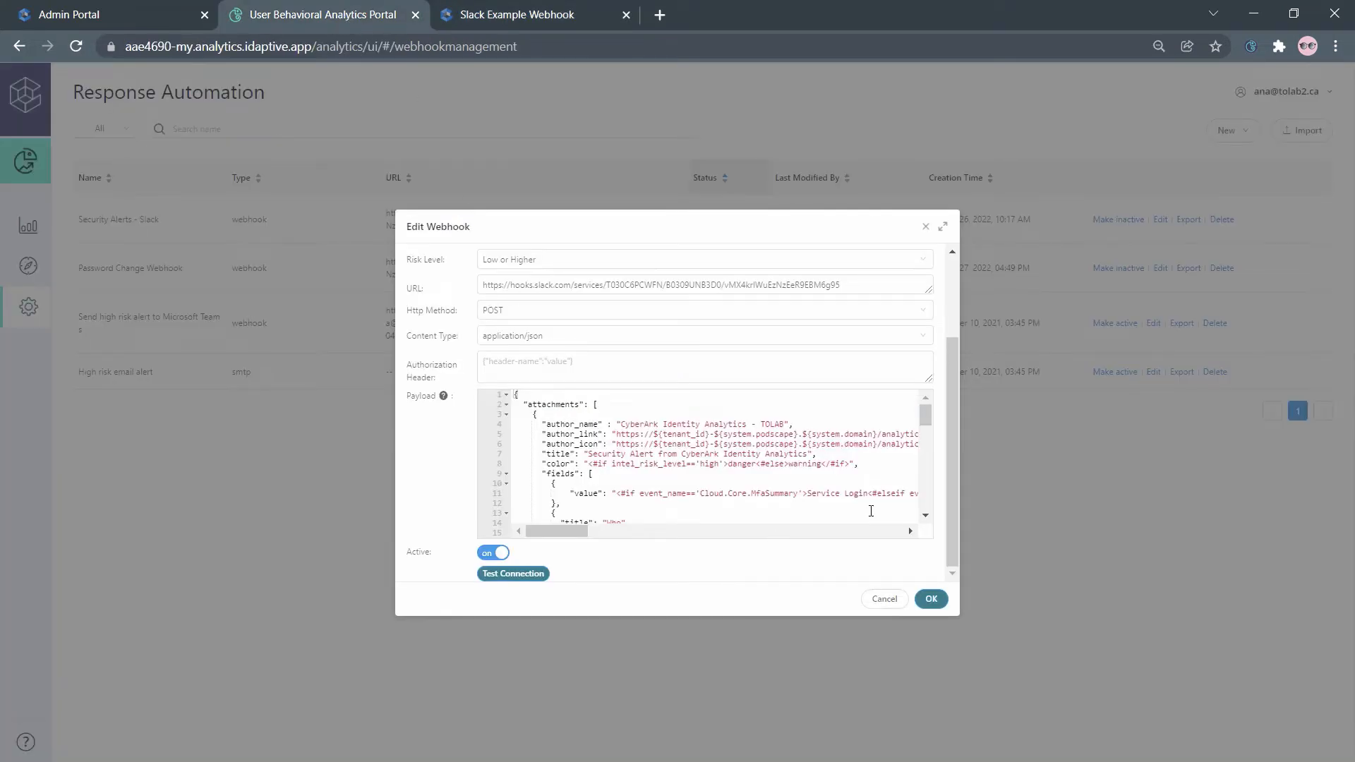
scroll(811, 503, "down", 5)
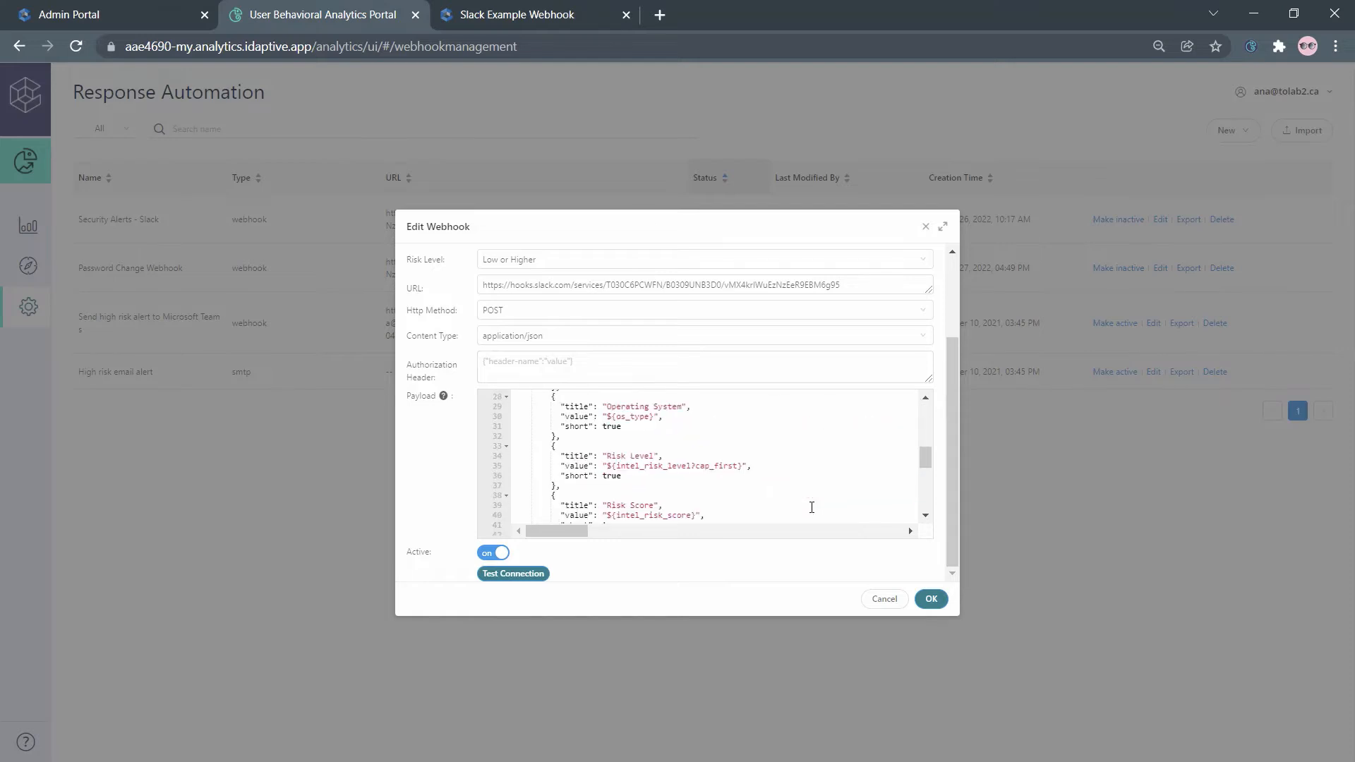
scroll(811, 505, "up", 5)
scroll(811, 507, "up", 2)
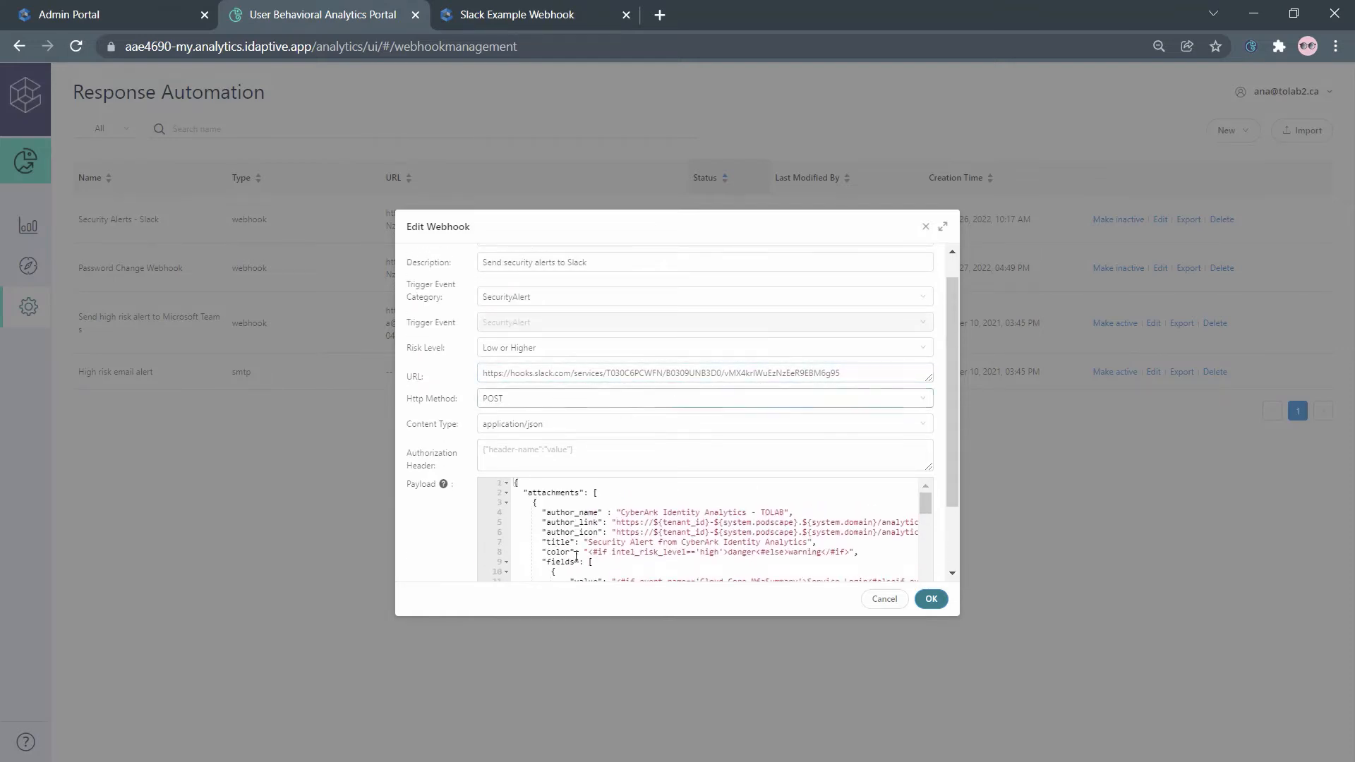
scroll(882, 529, "down", 4)
scroll(948, 493, "down", 3)
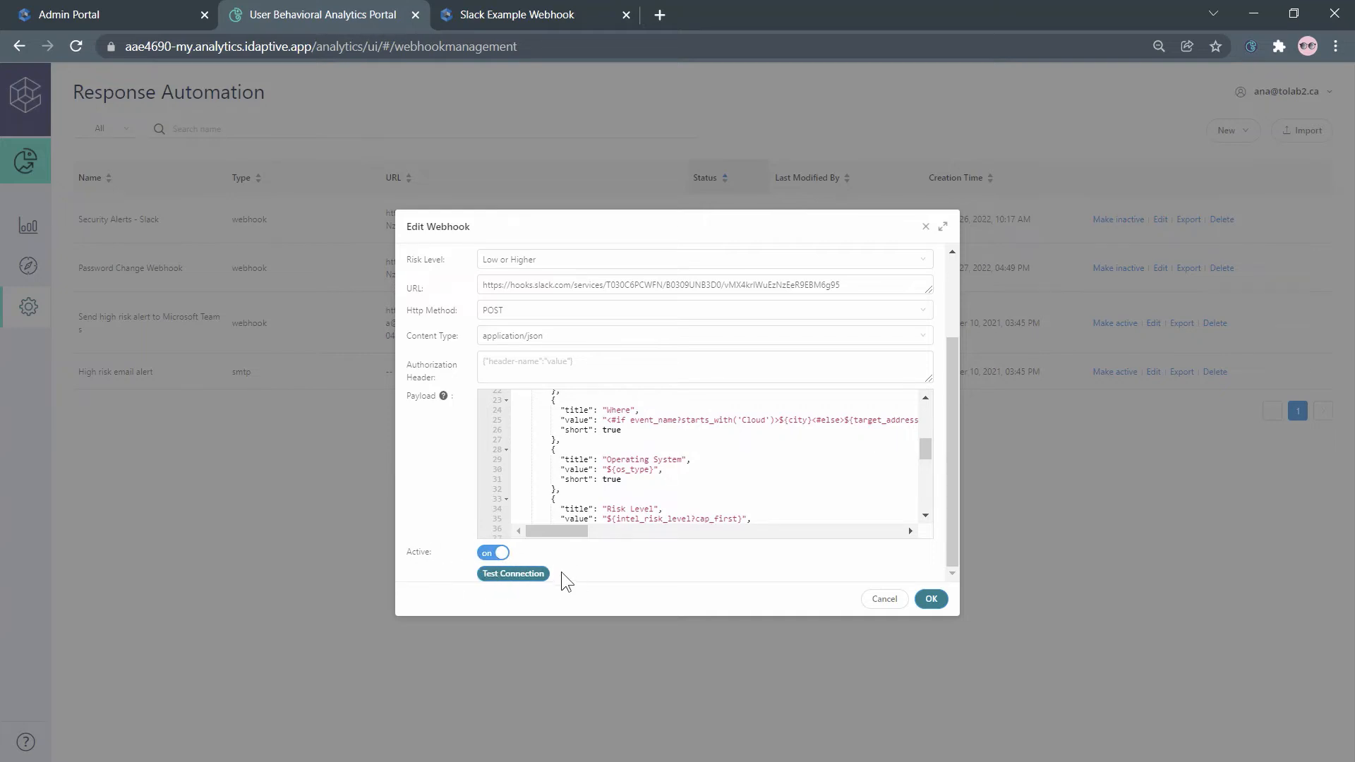
Step: Switch from the webhook documentation to Slack's Incoming Webhooks guide and read how to create an app, enable webhooks and create one
left_click(513, 15)
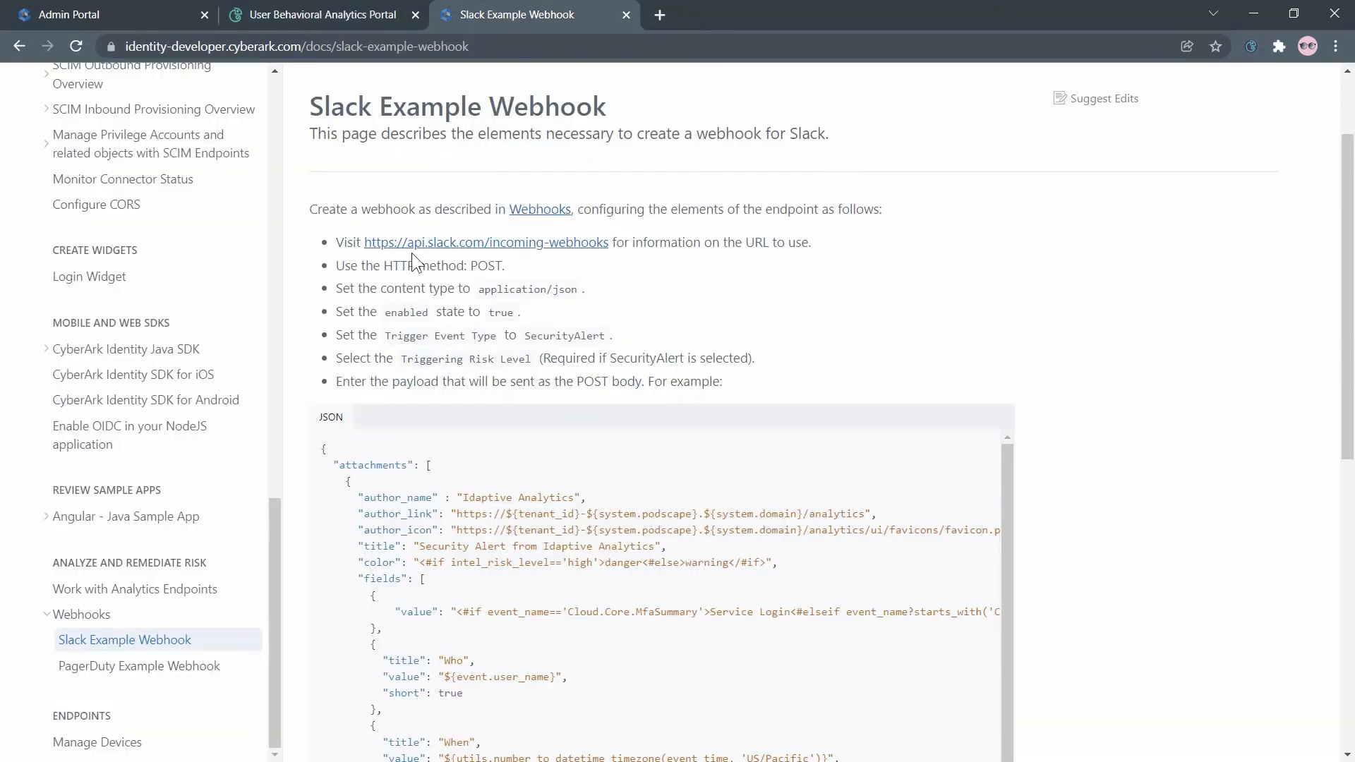
left_click(1253, 14)
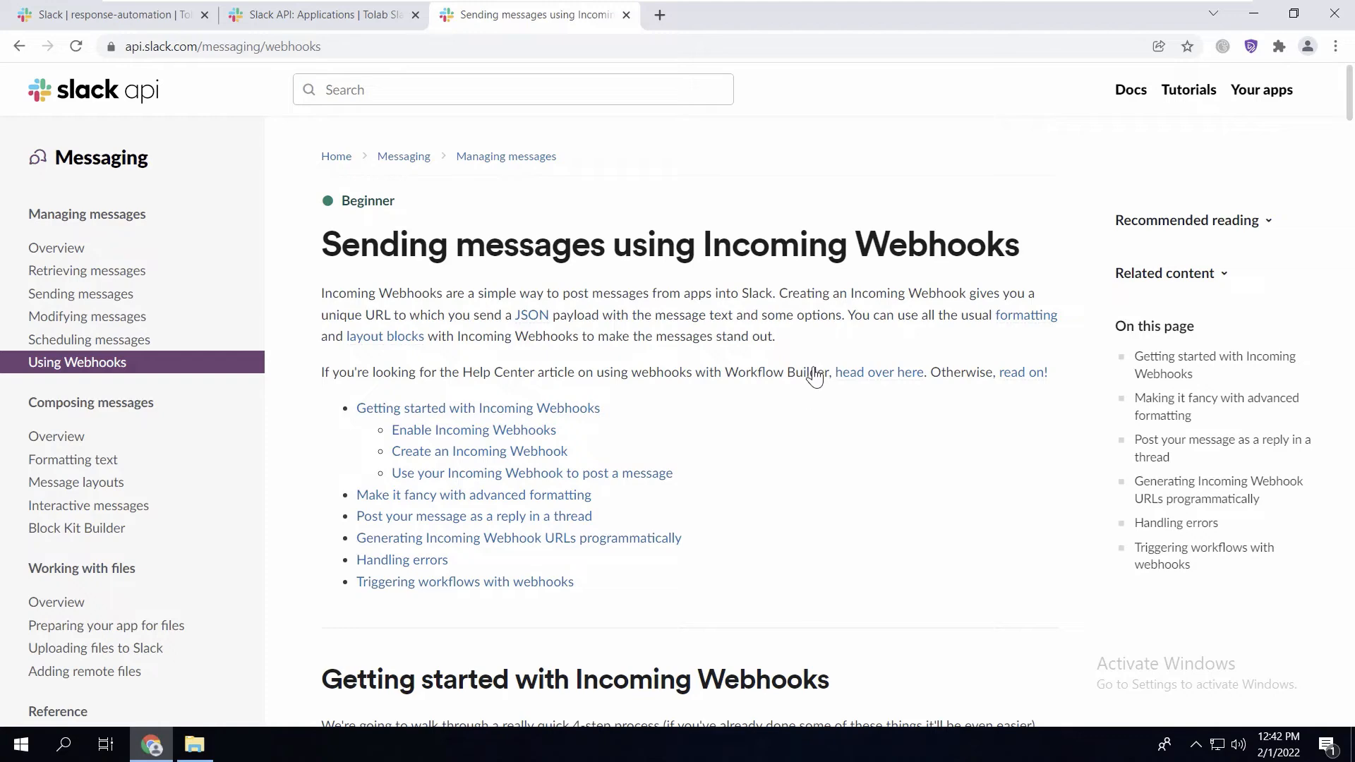
scroll(958, 527, "down", 1)
scroll(959, 528, "down", 5)
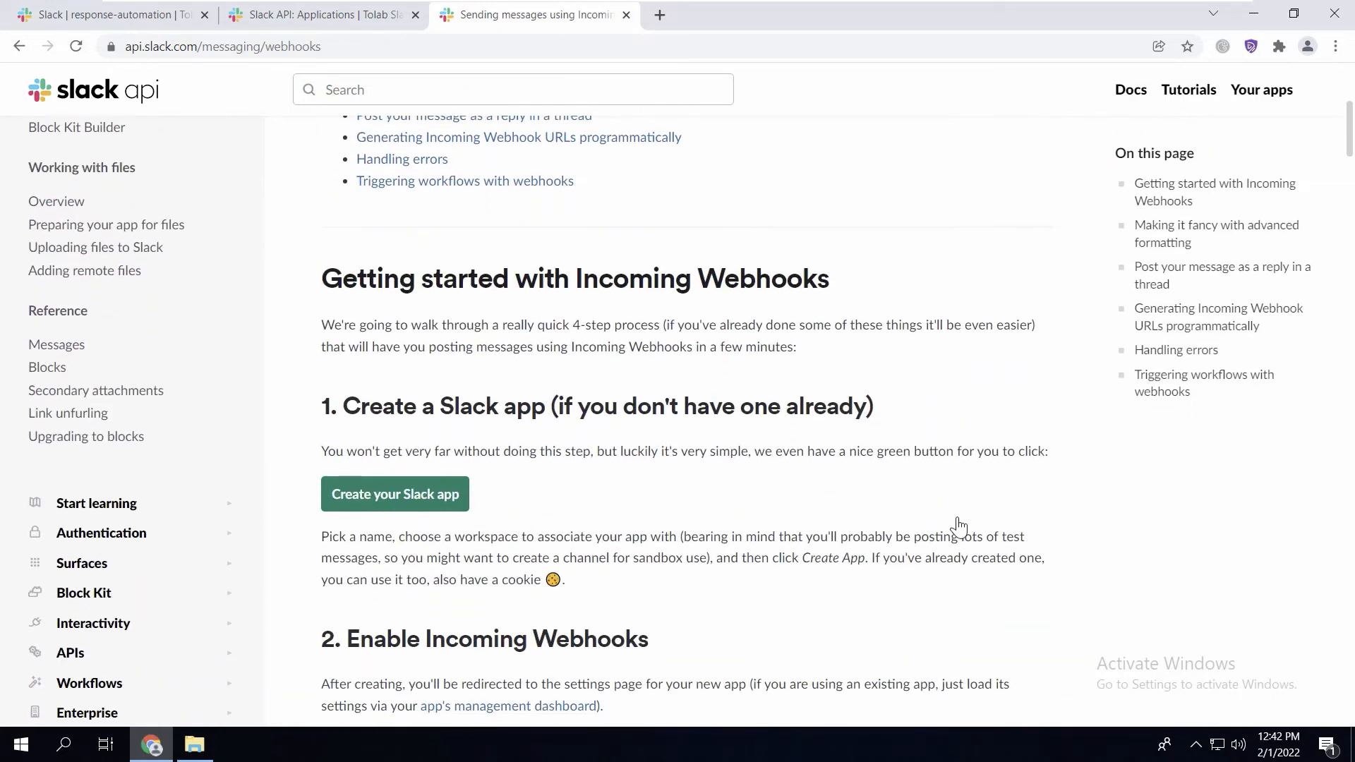
scroll(958, 528, "down", 1)
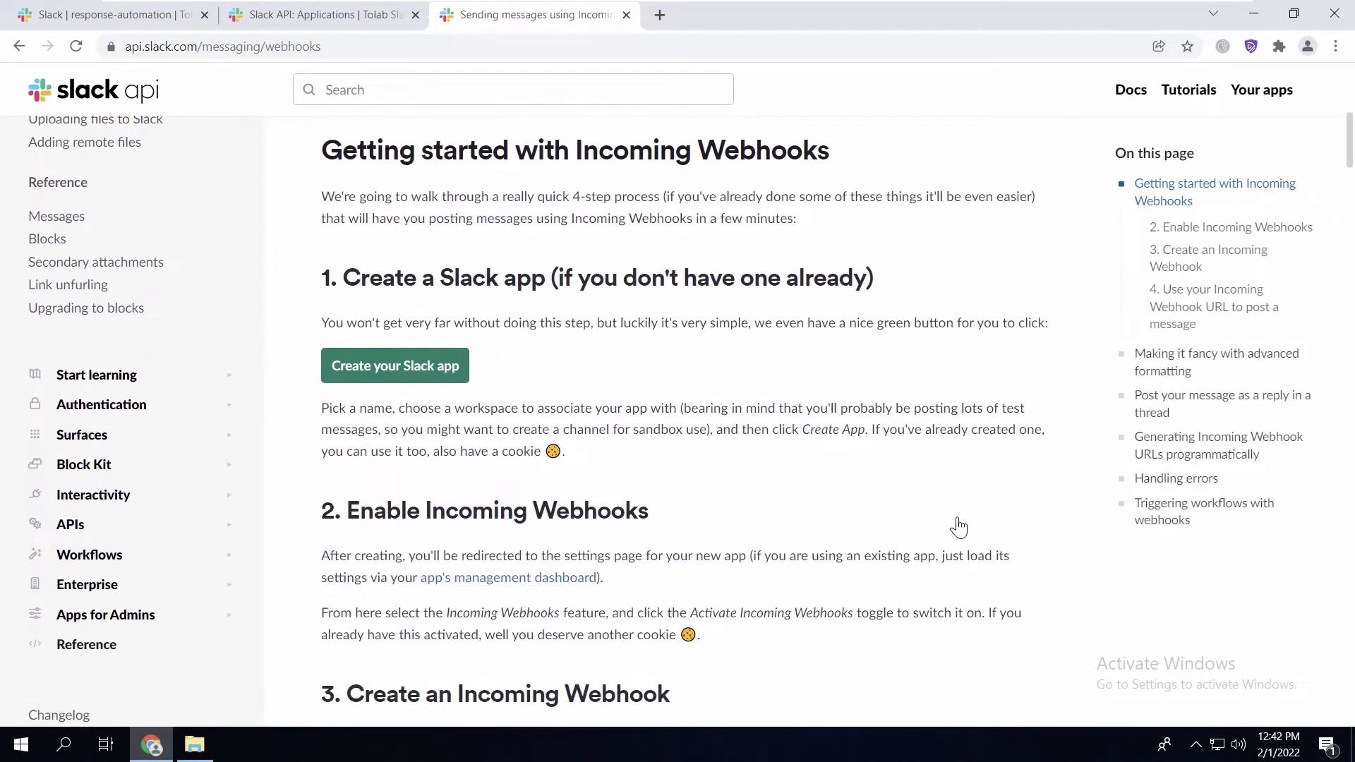
scroll(958, 528, "down", 4)
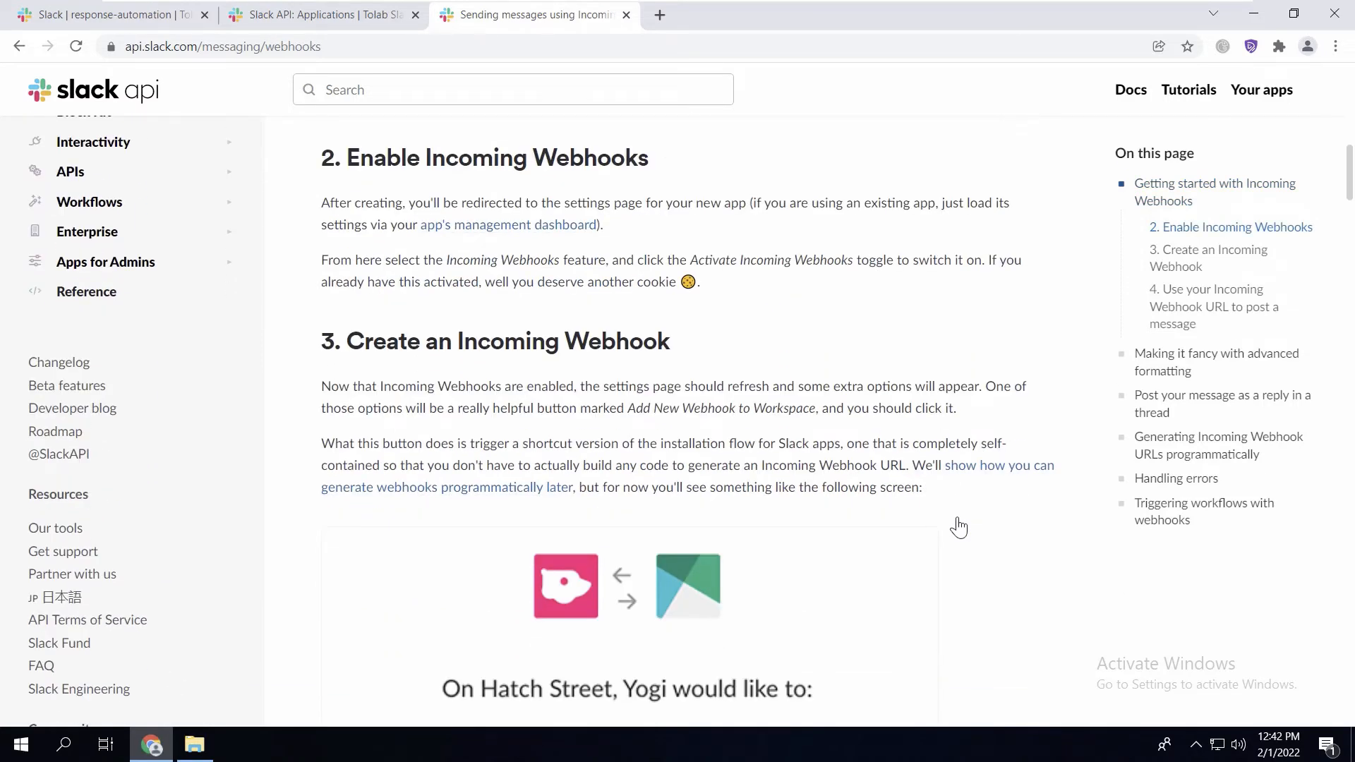
scroll(959, 528, "down", 2)
scroll(958, 528, "up", 6)
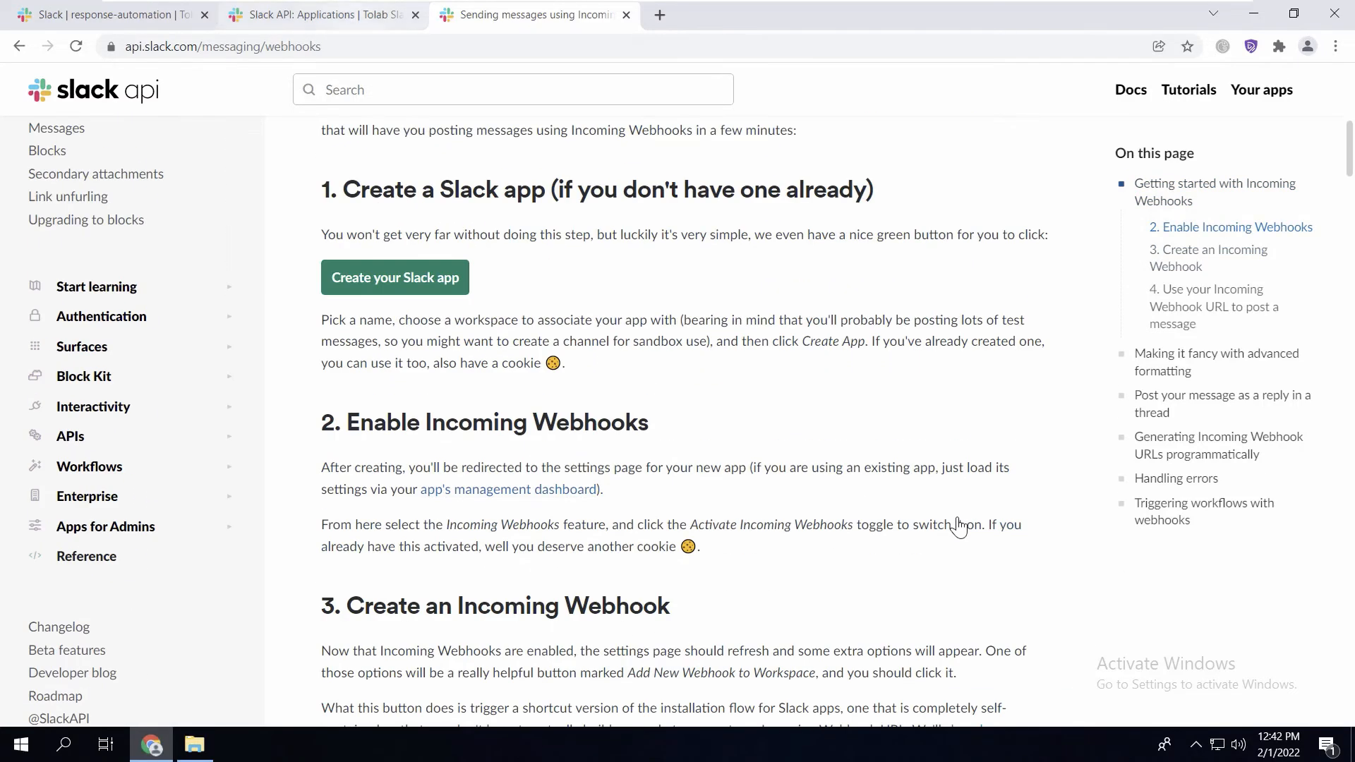
Step: Open the UBA integration app's Incoming Webhooks settings and locate its workspace webhook URL
key("ctrl+shift+Tab")
scroll(958, 528, "up", 5)
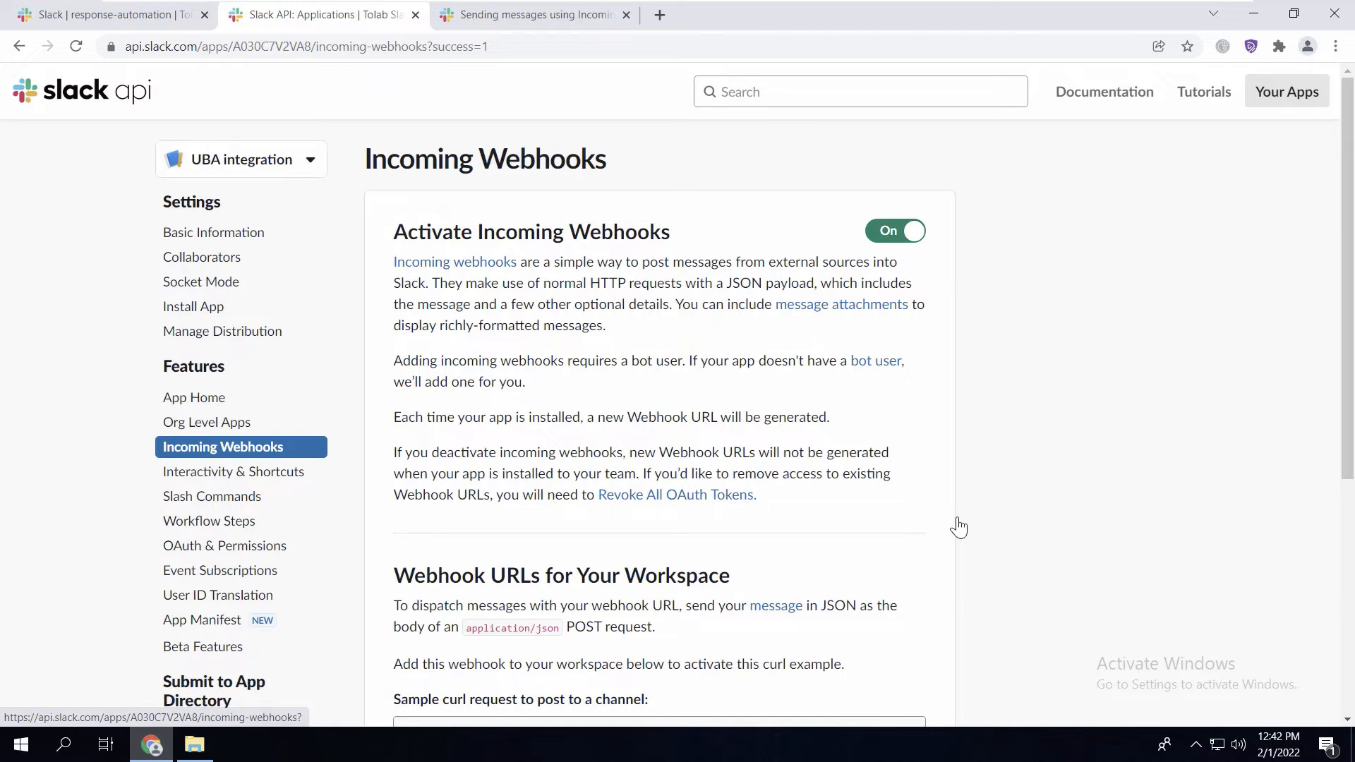
scroll(958, 528, "down", 5)
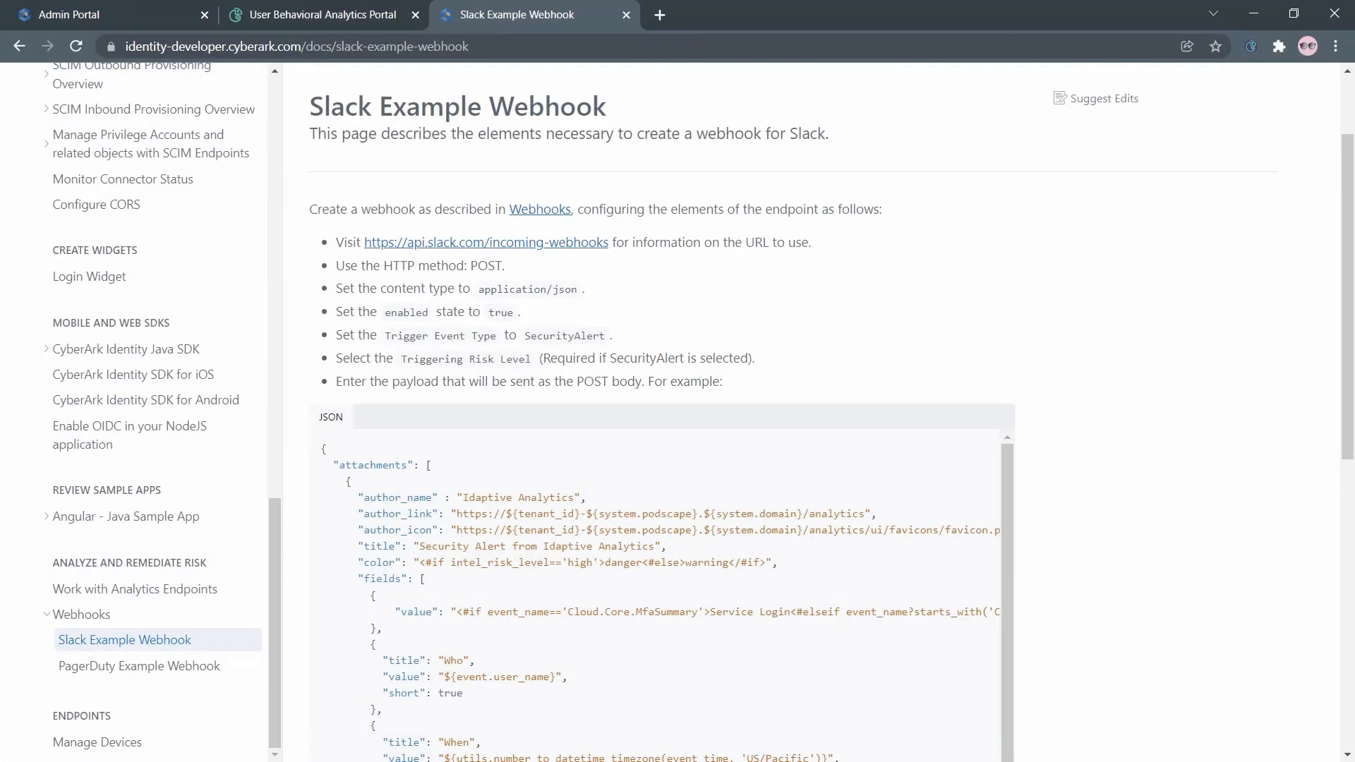
Step: Return to the Security Alerts - Slack webhook in the analytics portal, check its URL field, and test the connection
left_click(325, 14)
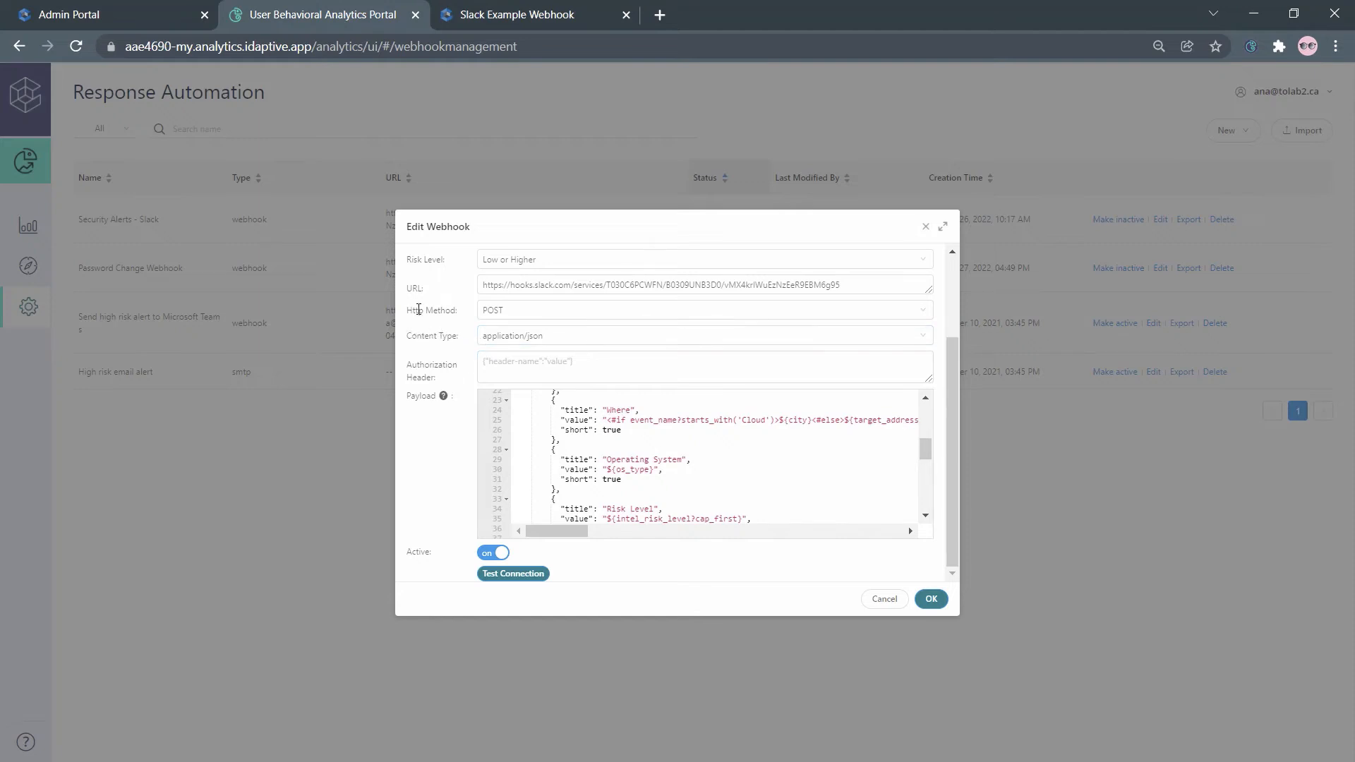
double_click(412, 290)
left_click(522, 574)
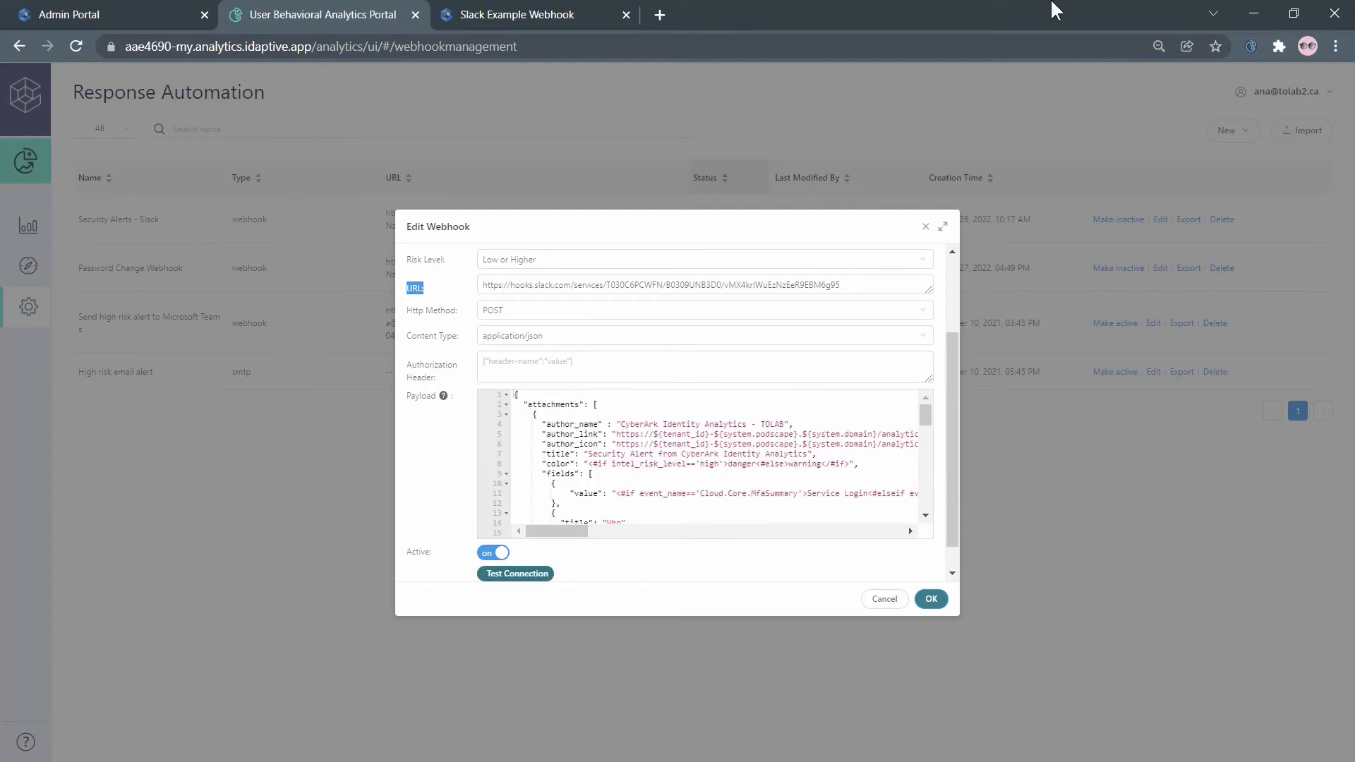
Step: Switch to Slack's response-automation channel and examine the test alert and the reason given in an earlier UBA integration alert
left_click(1255, 15)
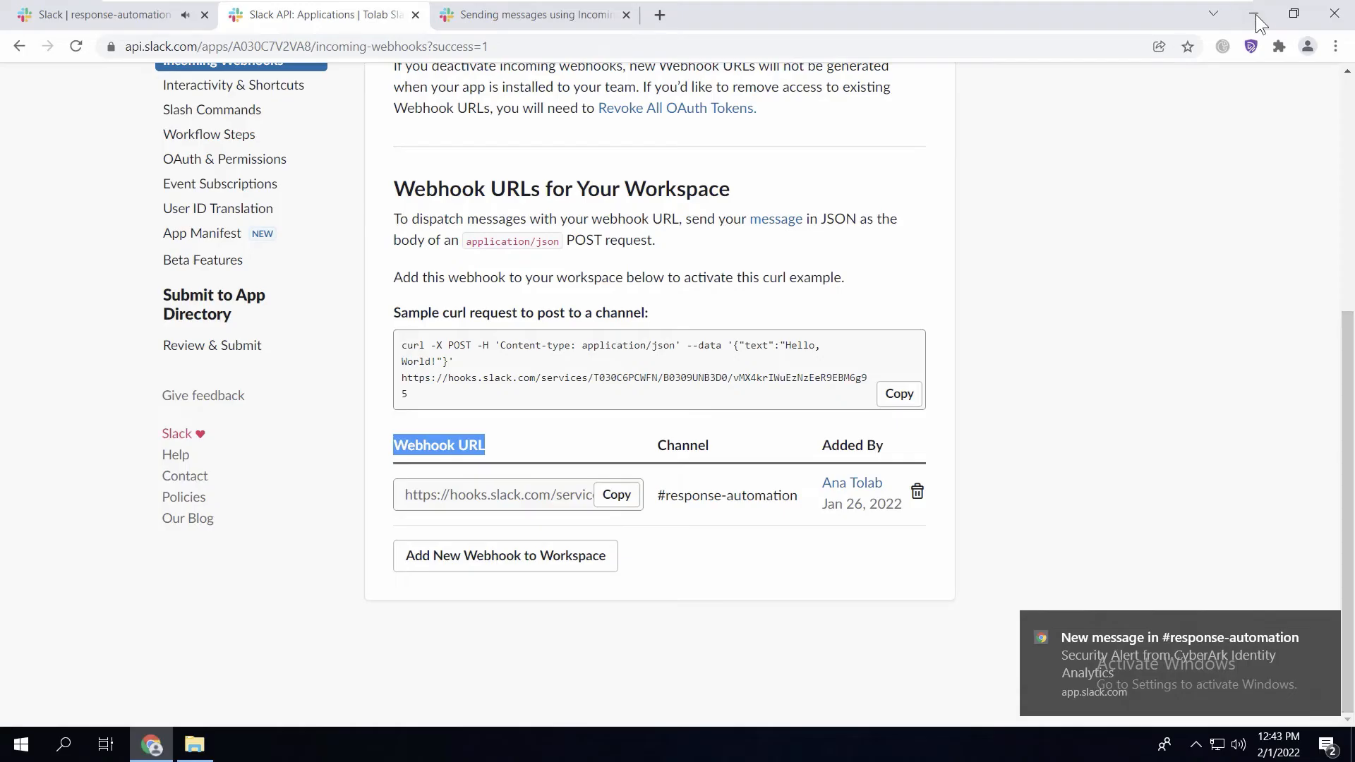
key("ctrl+1")
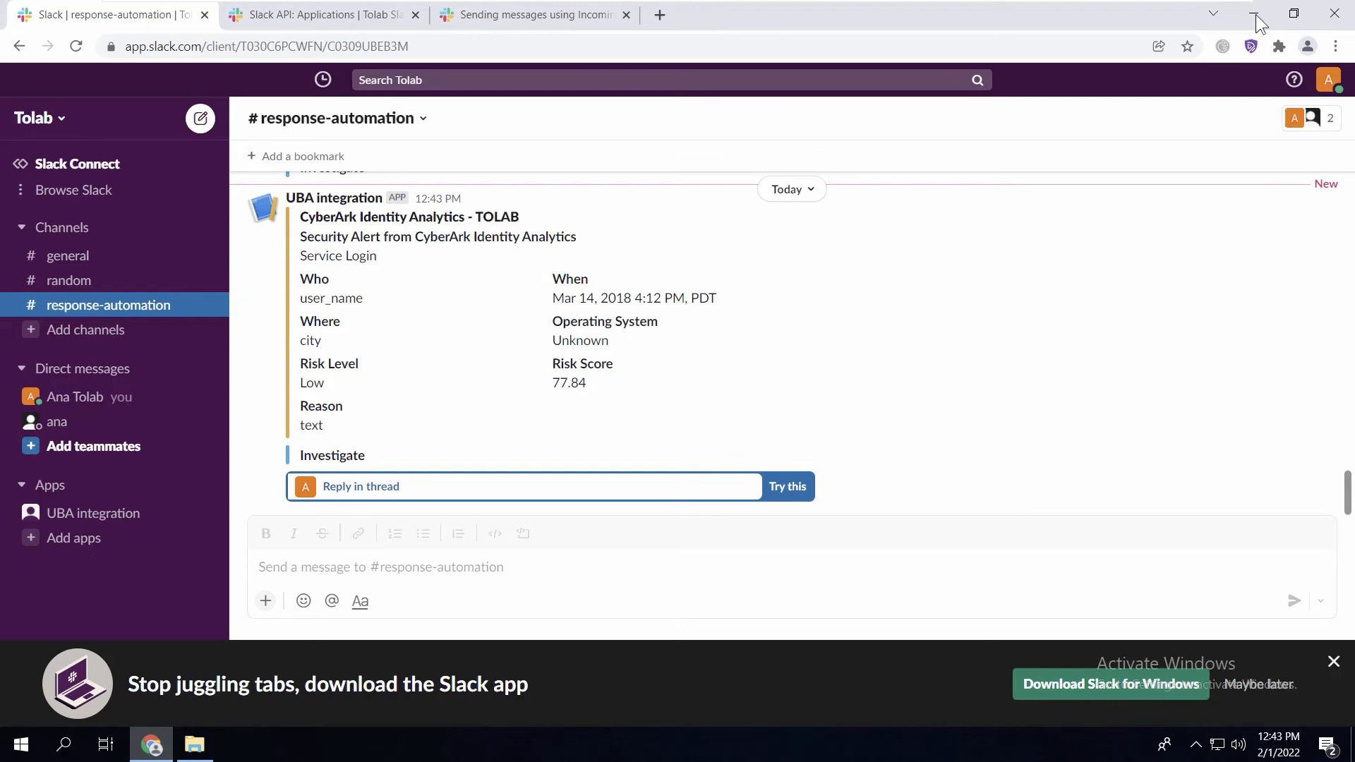
scroll(792, 331, "up", 7)
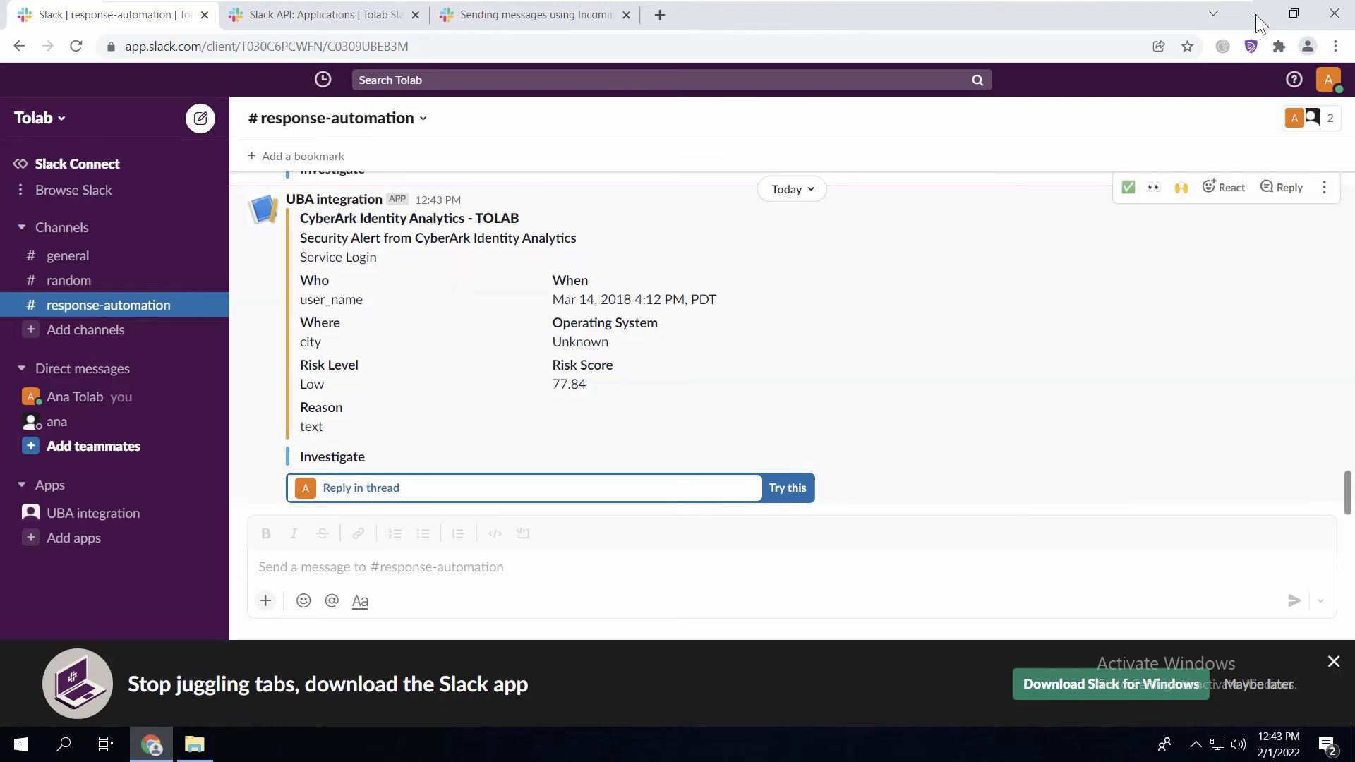
scroll(350, 487, "up", 1)
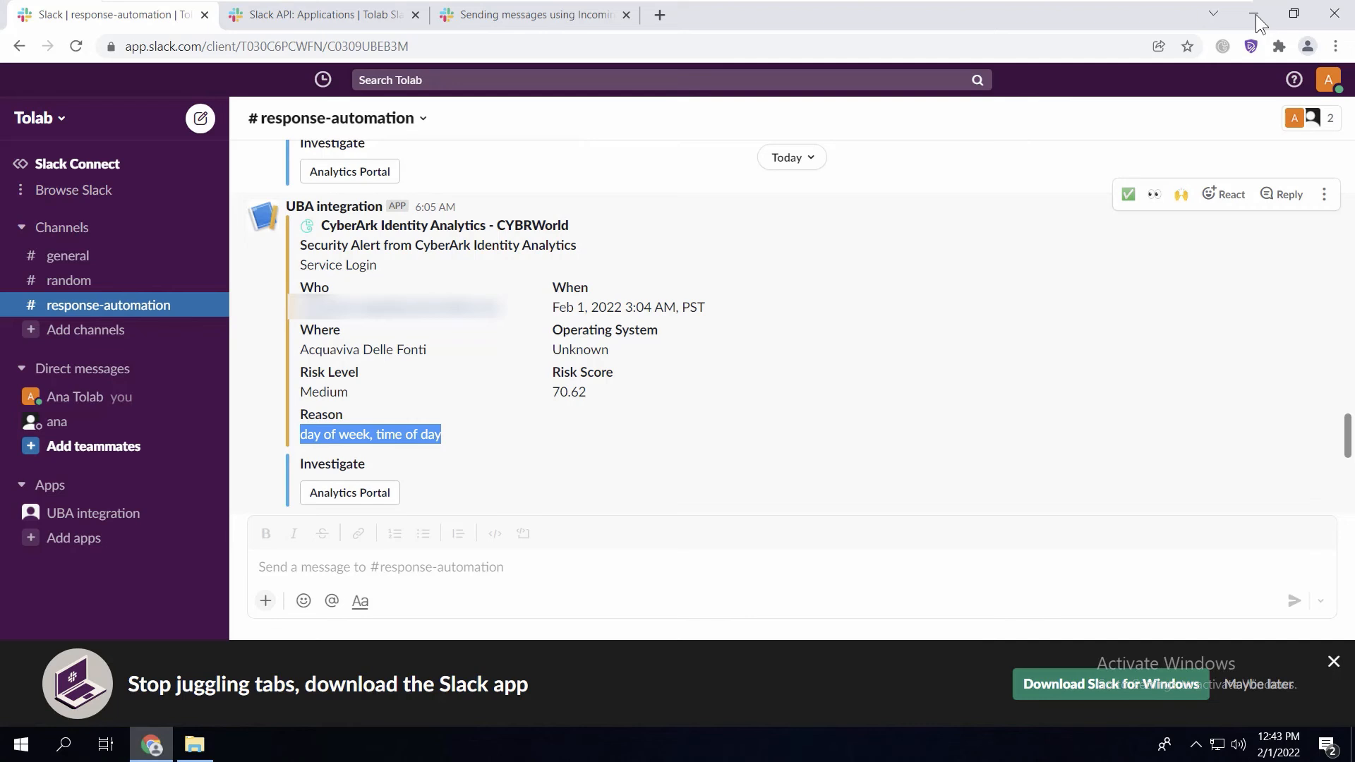
left_click(445, 435)
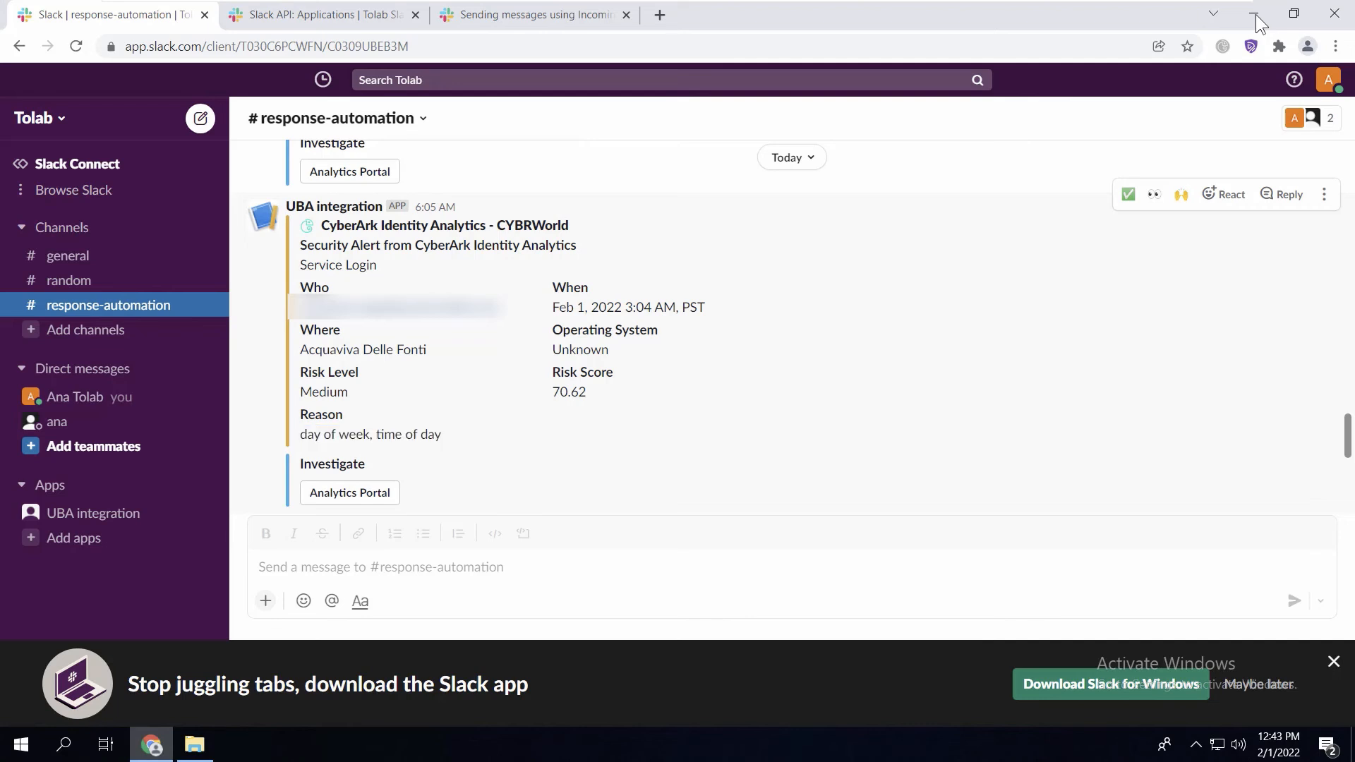
left_click_drag(299, 408, 443, 435)
left_click(446, 435)
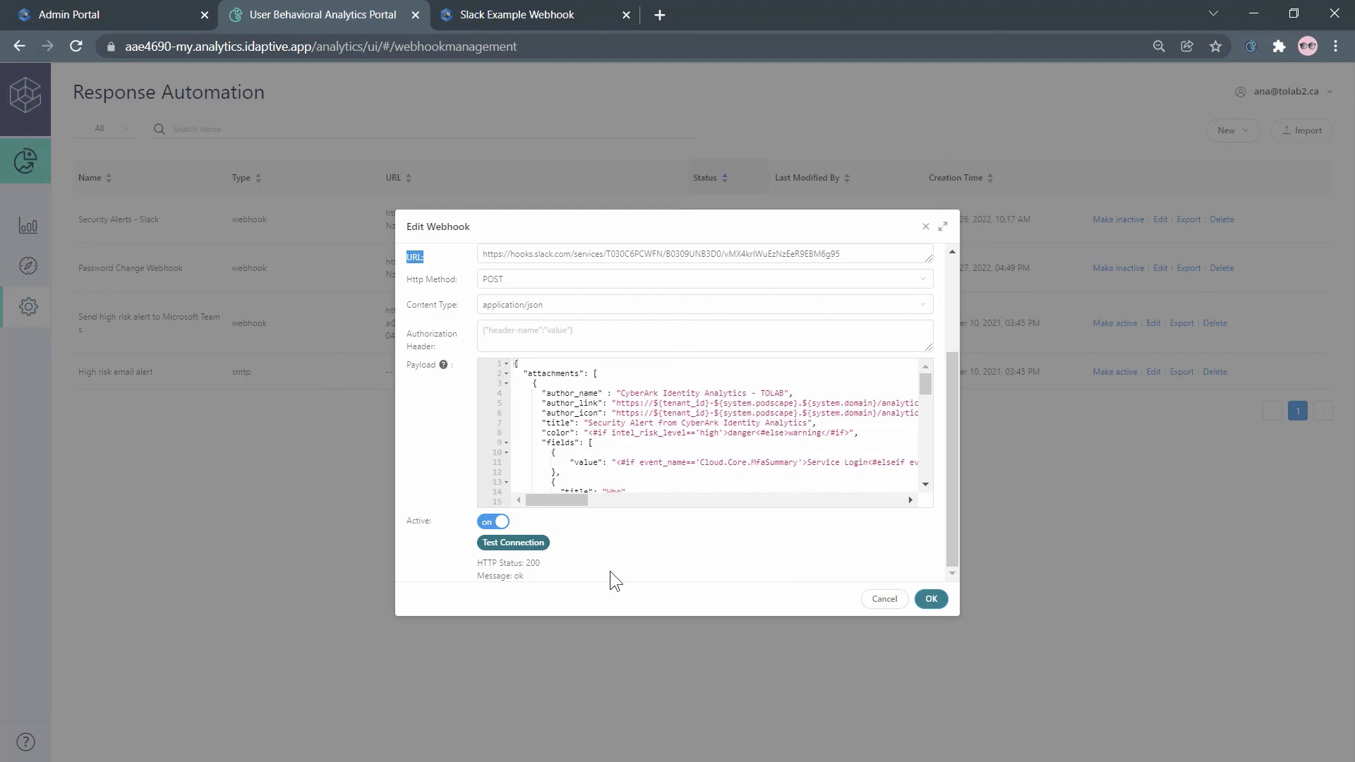
Step: Review the connection test result in the analytics portal and close the webhook editor without saving
left_click_drag(489, 567, 570, 573)
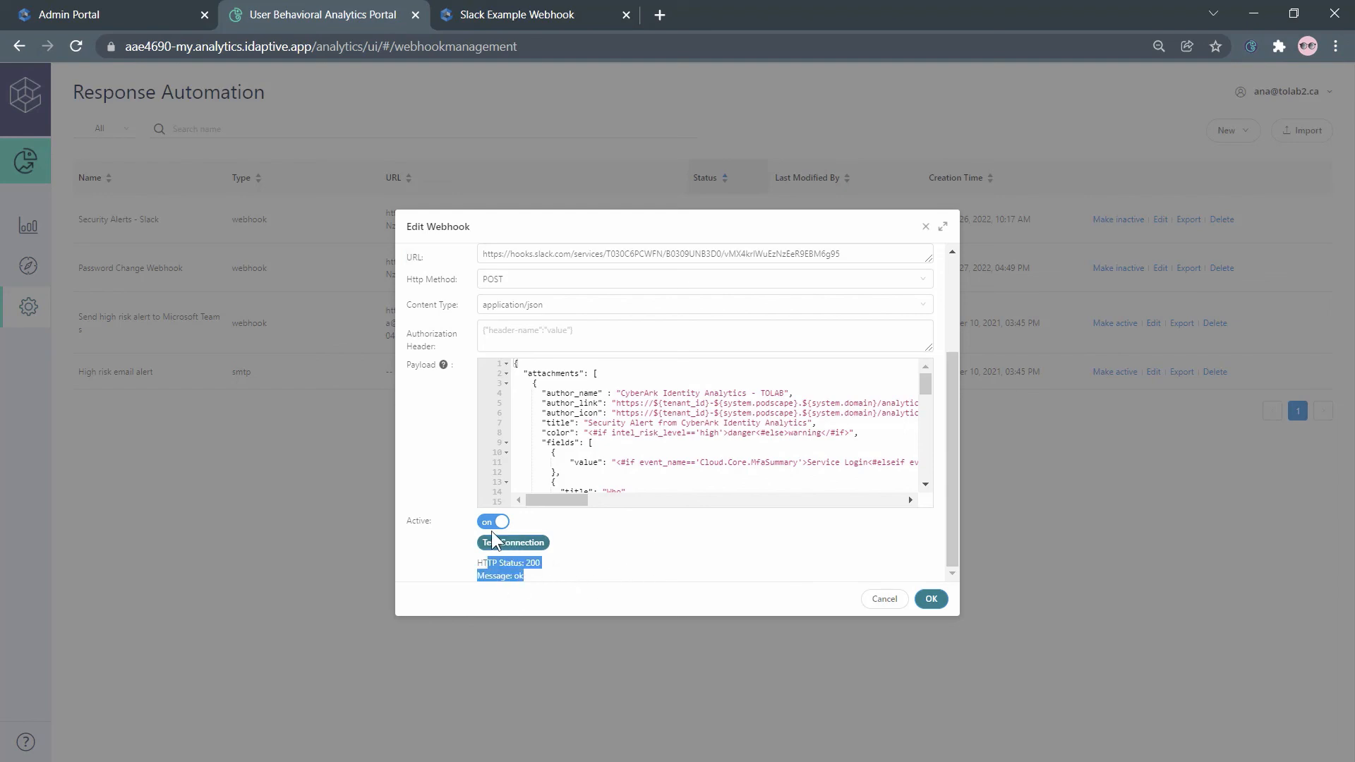
left_click(890, 599)
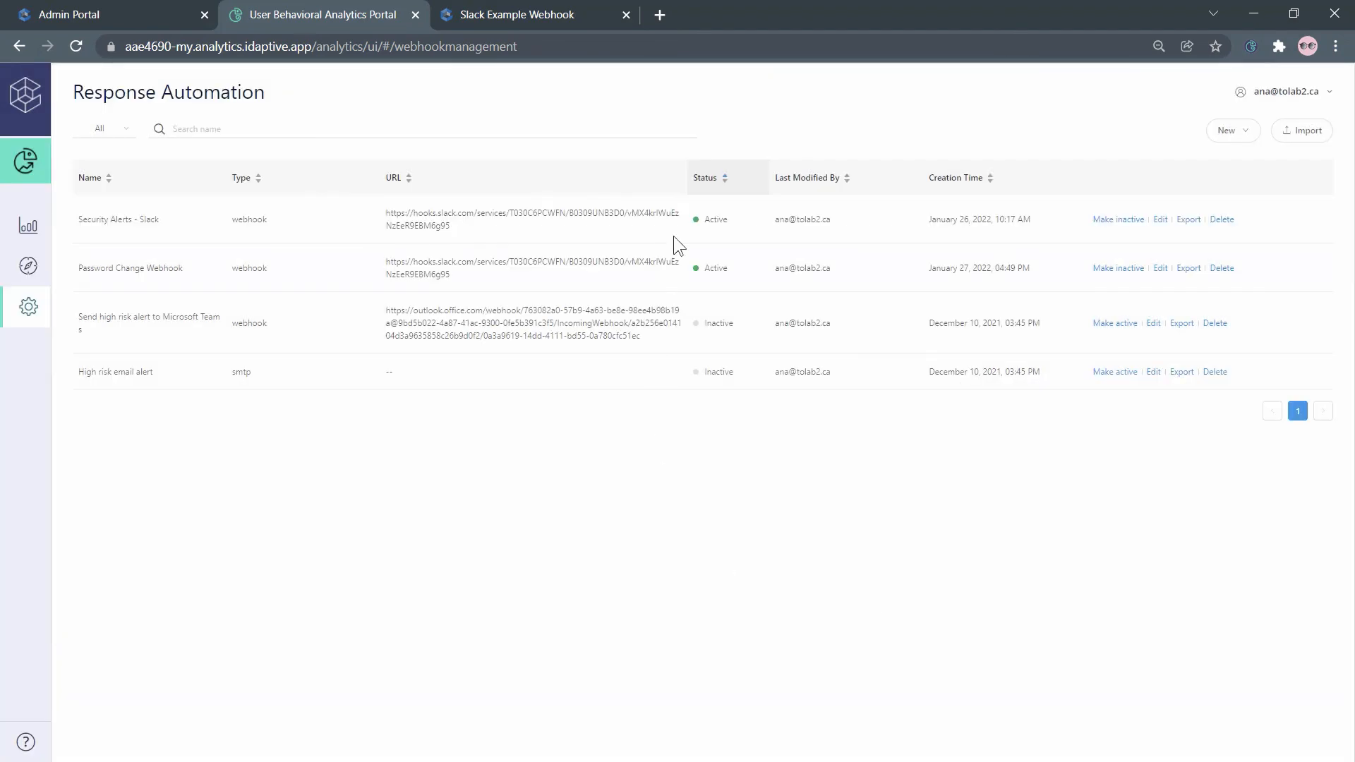